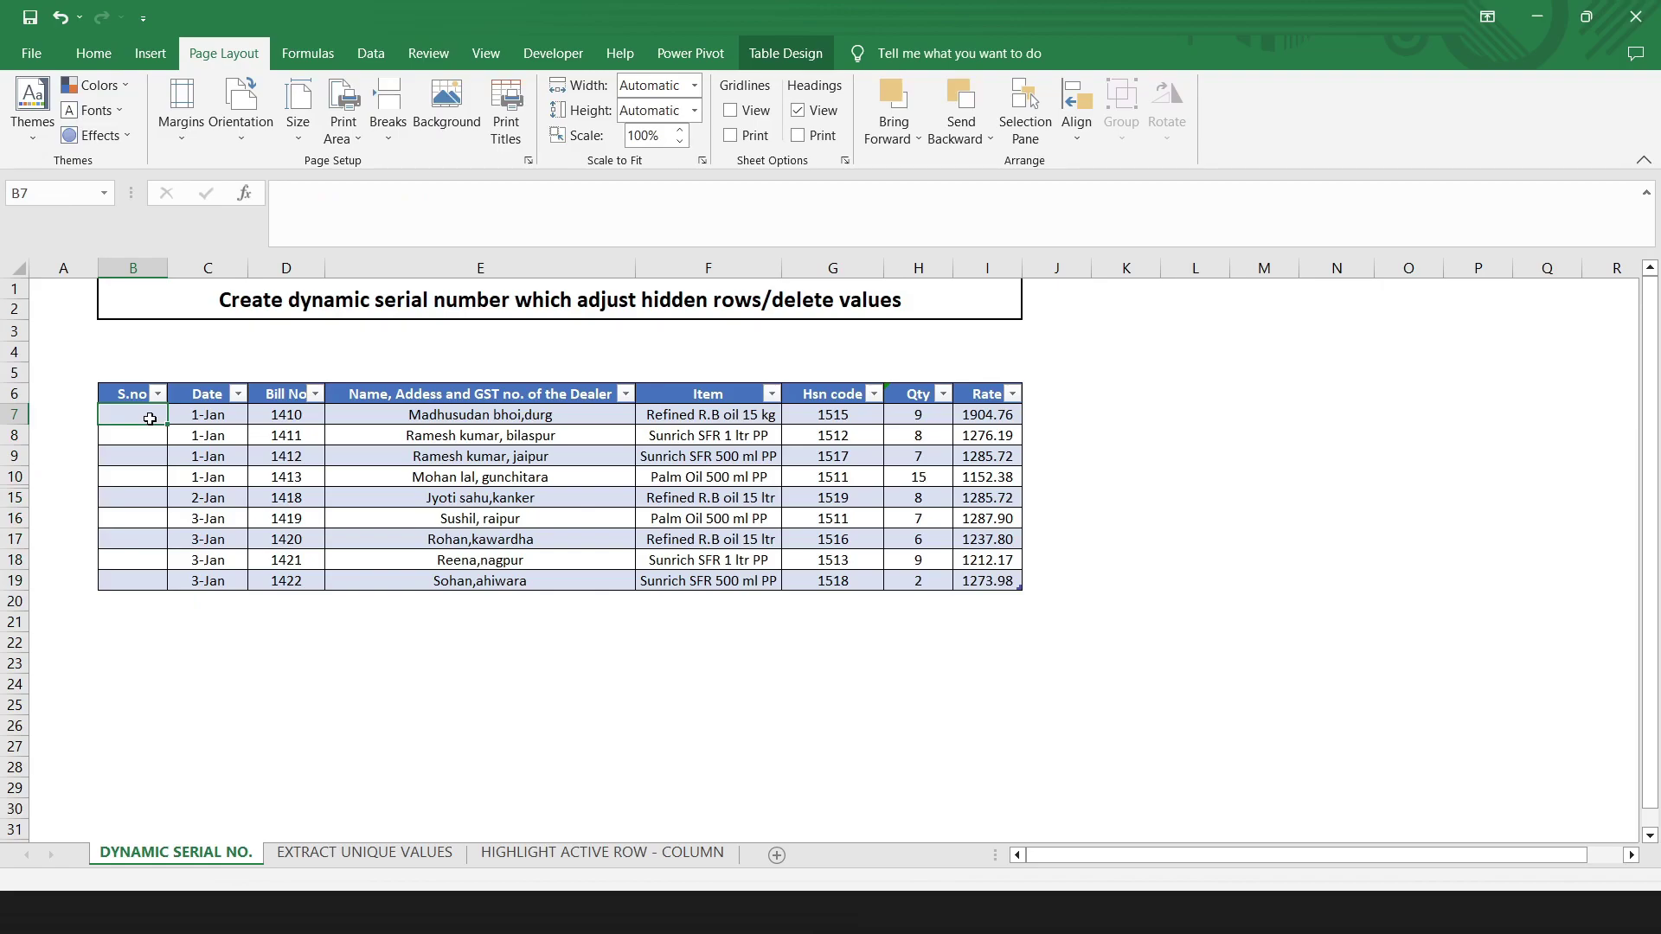
- Type serial numbers 1 to 4 into S.no and fill them down the column
type("1")
key("Return")
type("2")
key("Return")
type("3")
key("Return")
type("4")
key("Return")
key("Up")
key("Up")
key("Up")
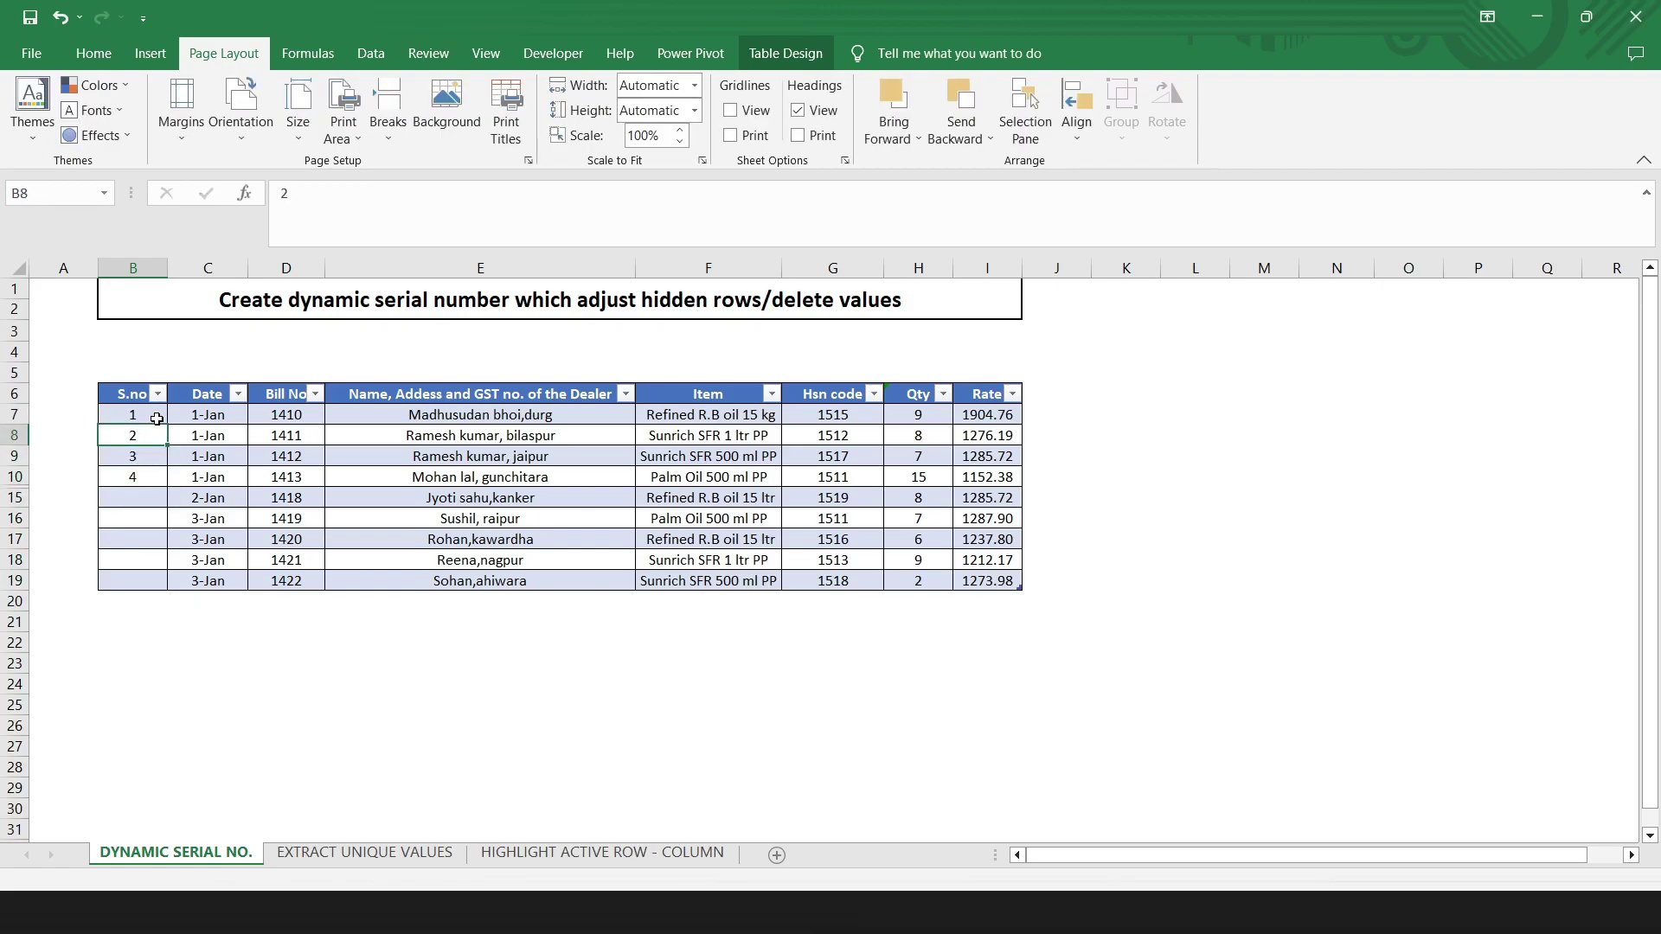
double_click(166, 445)
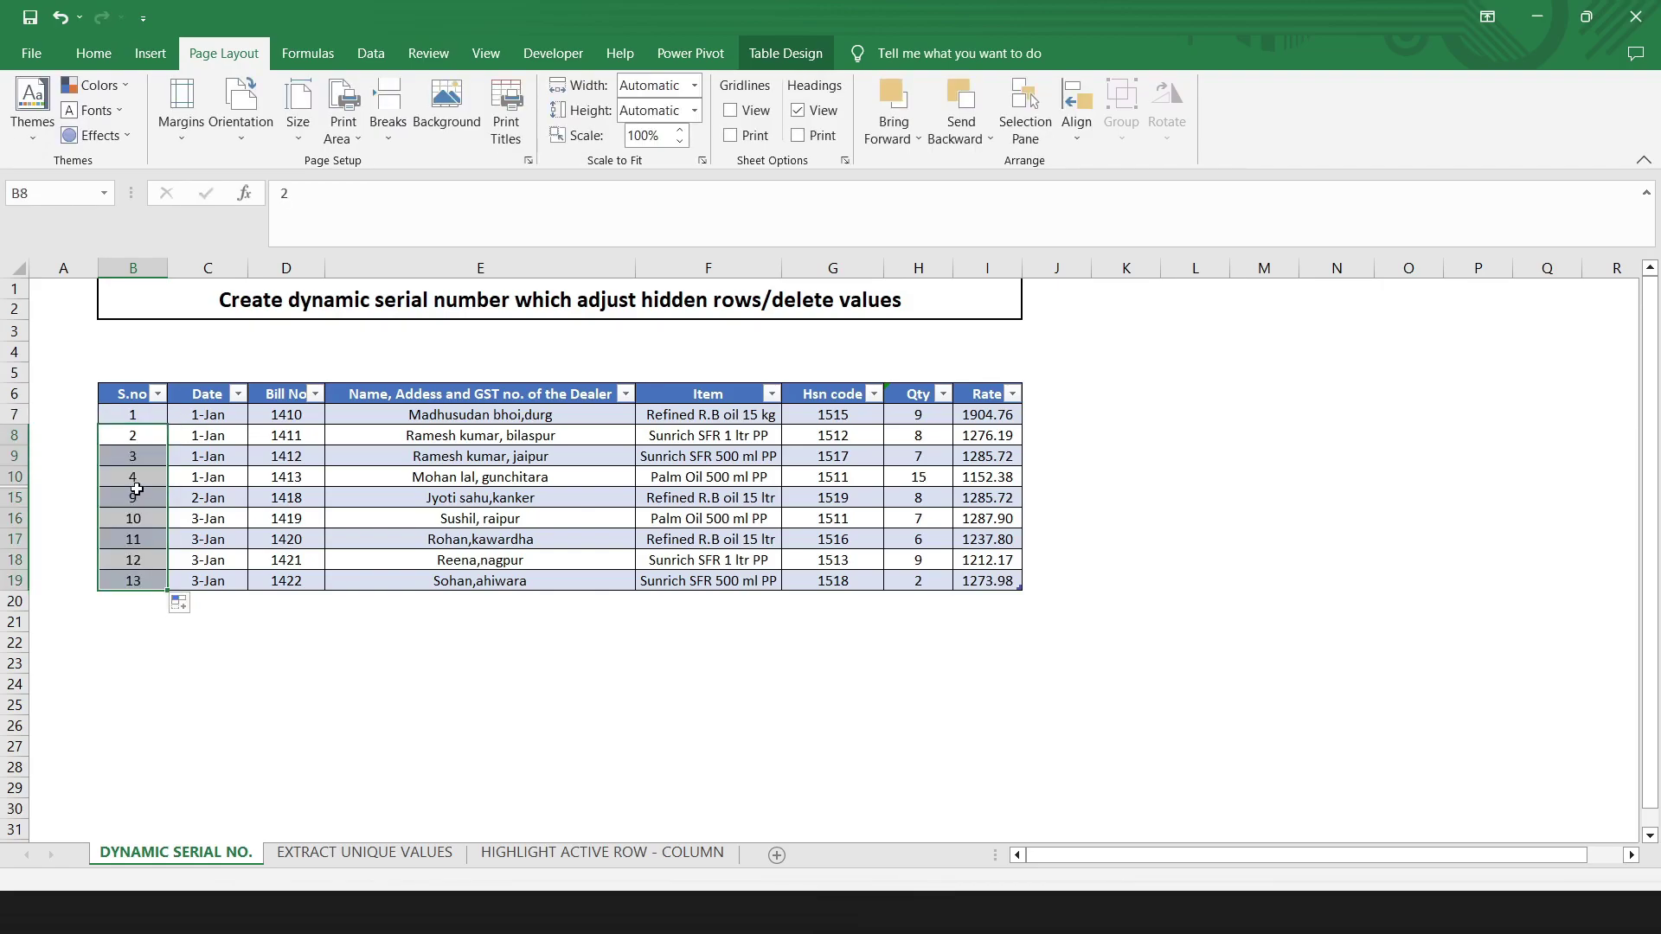
- Unhide rows 11–14, then undo to re-hide them and clear the typed serial numbers
left_click_drag(14, 476, 14, 498)
right_click(13, 497)
left_click(60, 833)
key("ctrl+z")
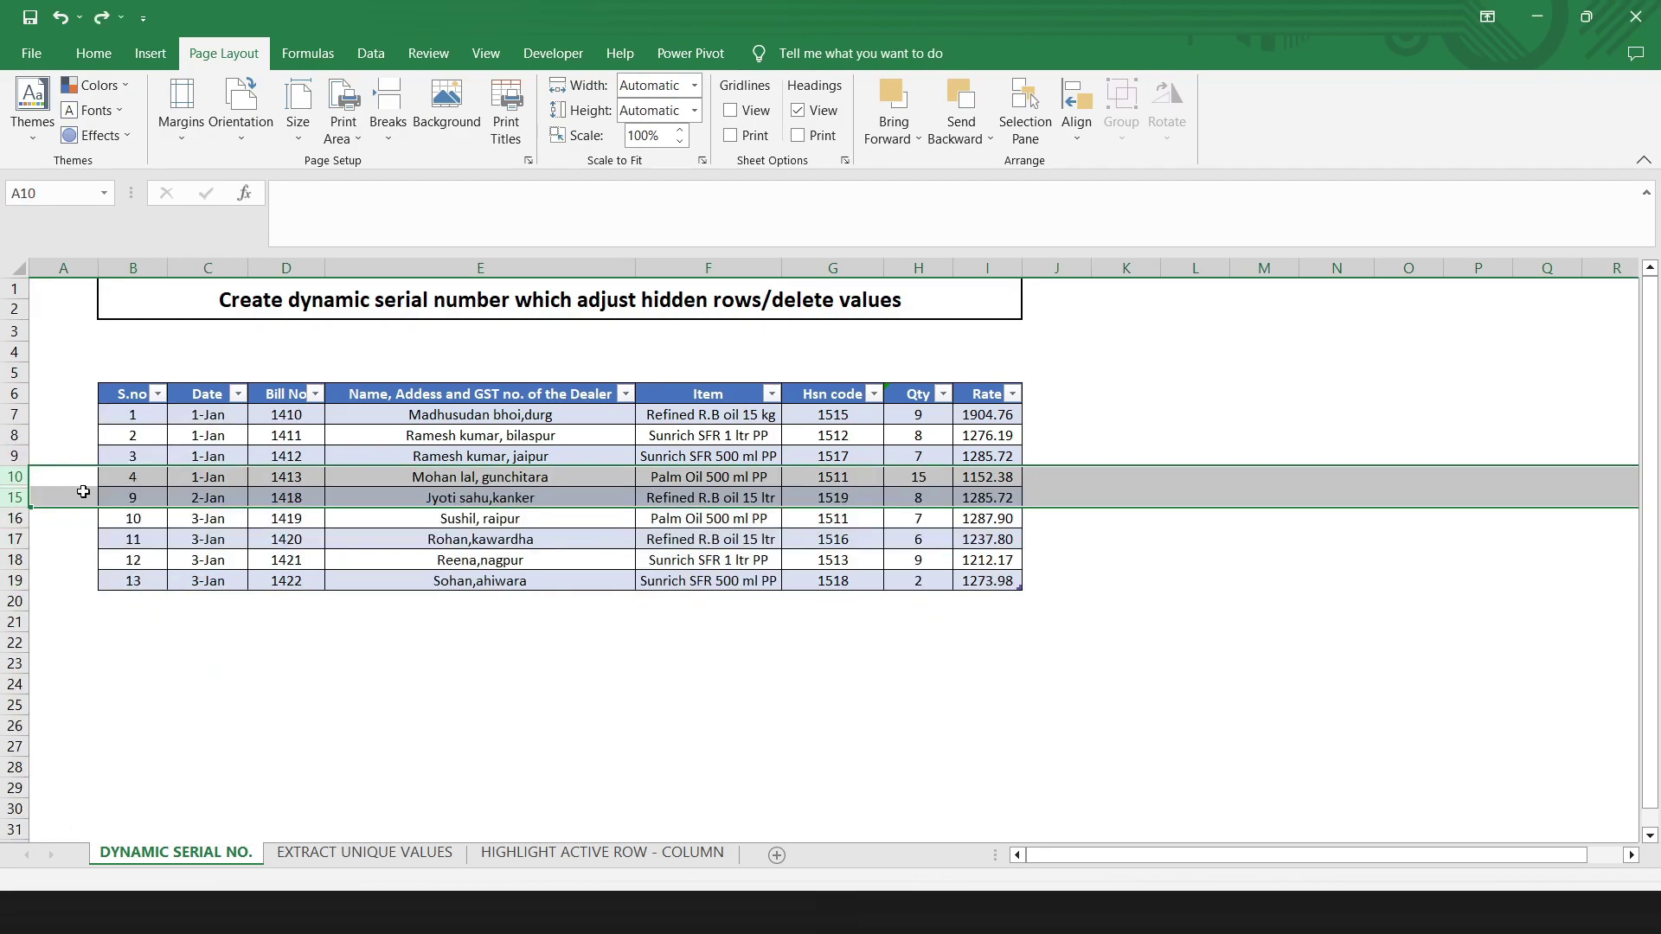
key("ctrl+z")
key("ctrl+z")
key("ctrl+z")
key("ctrl+z")
key("ctrl+z")
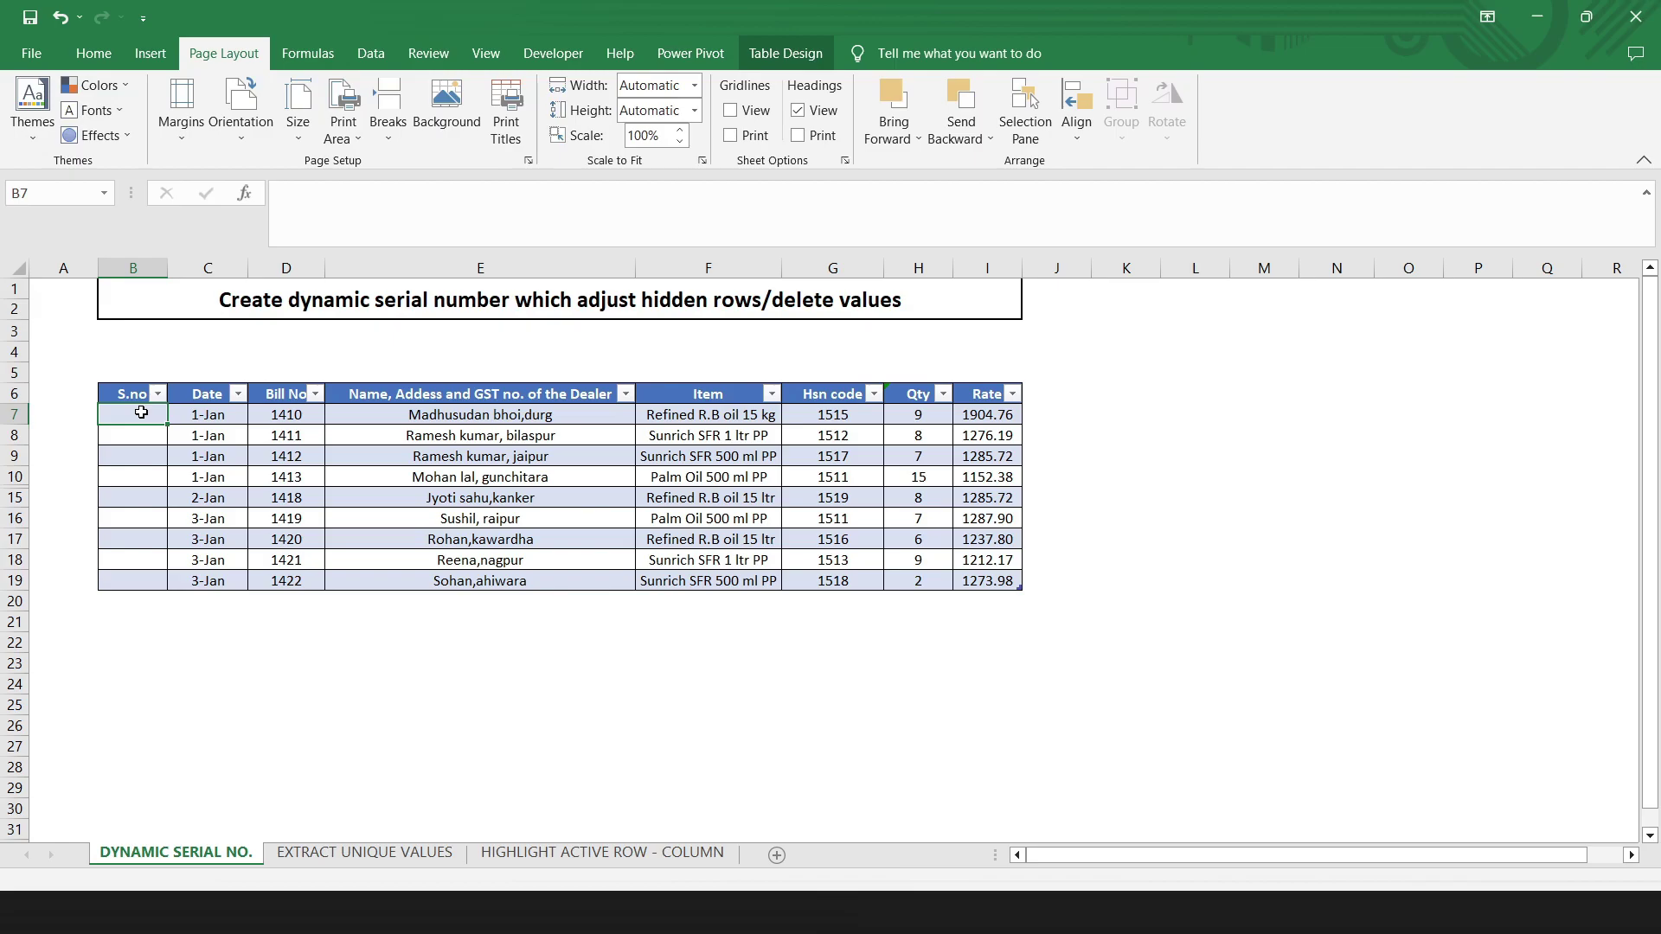
- Enter =IF(E7<>"",SUBTOTAL(103,$E$7:E7),"") in B7 to number the S.no column
type("=IF(E7<>")
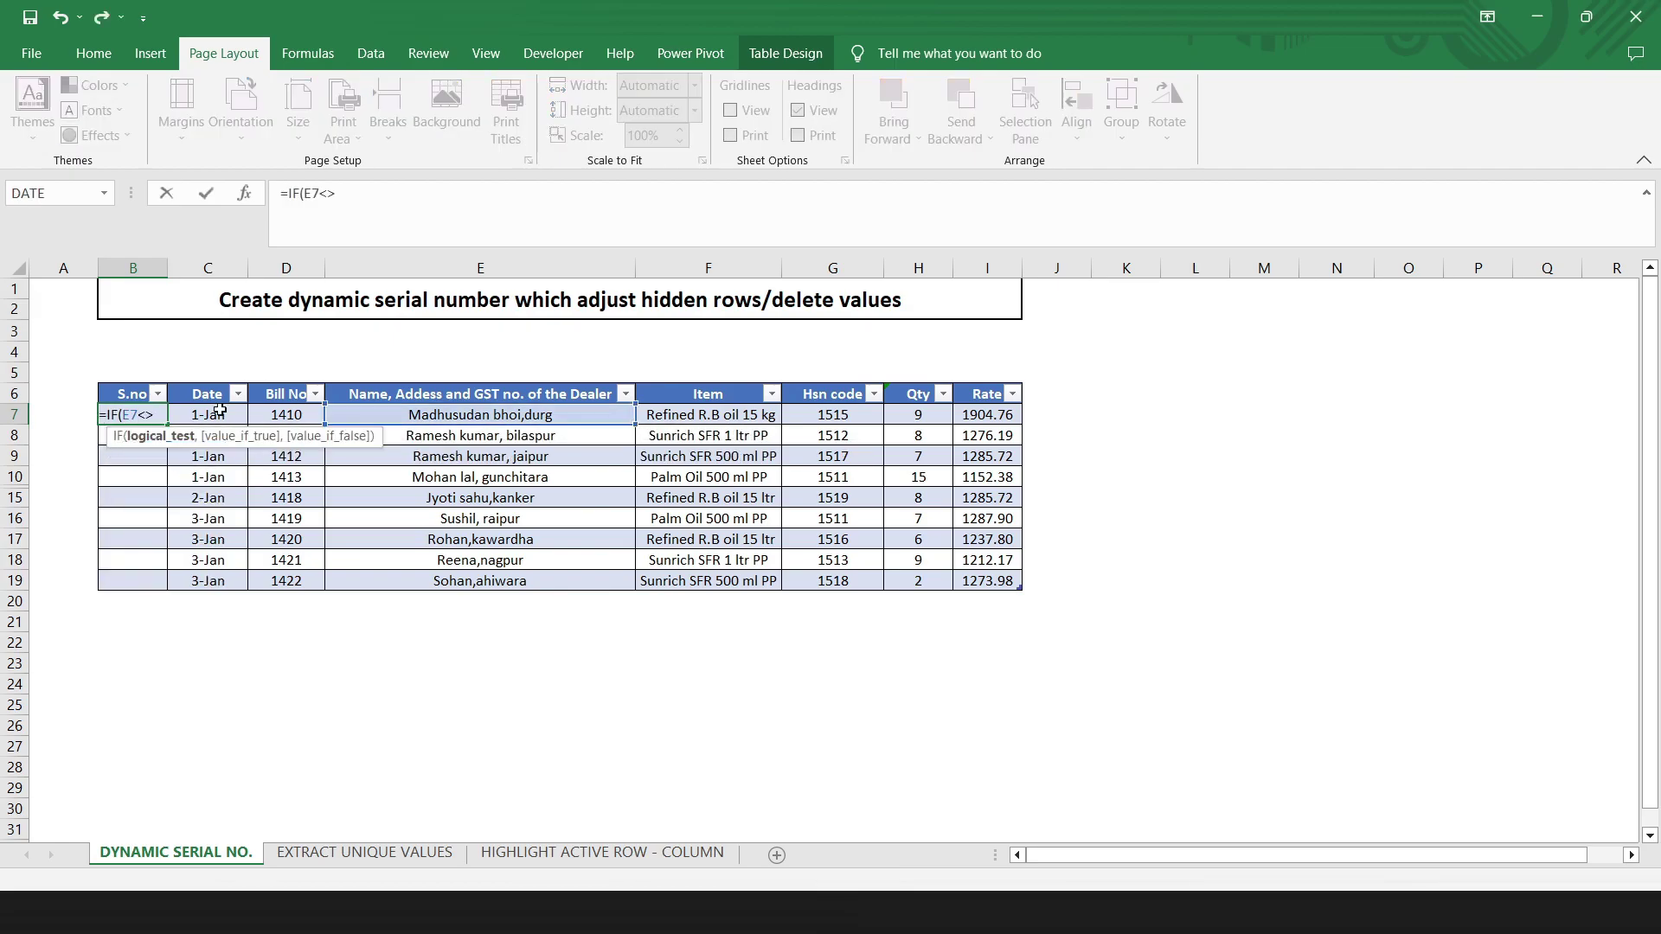
type("\"\",SUBTOTAL(103,")
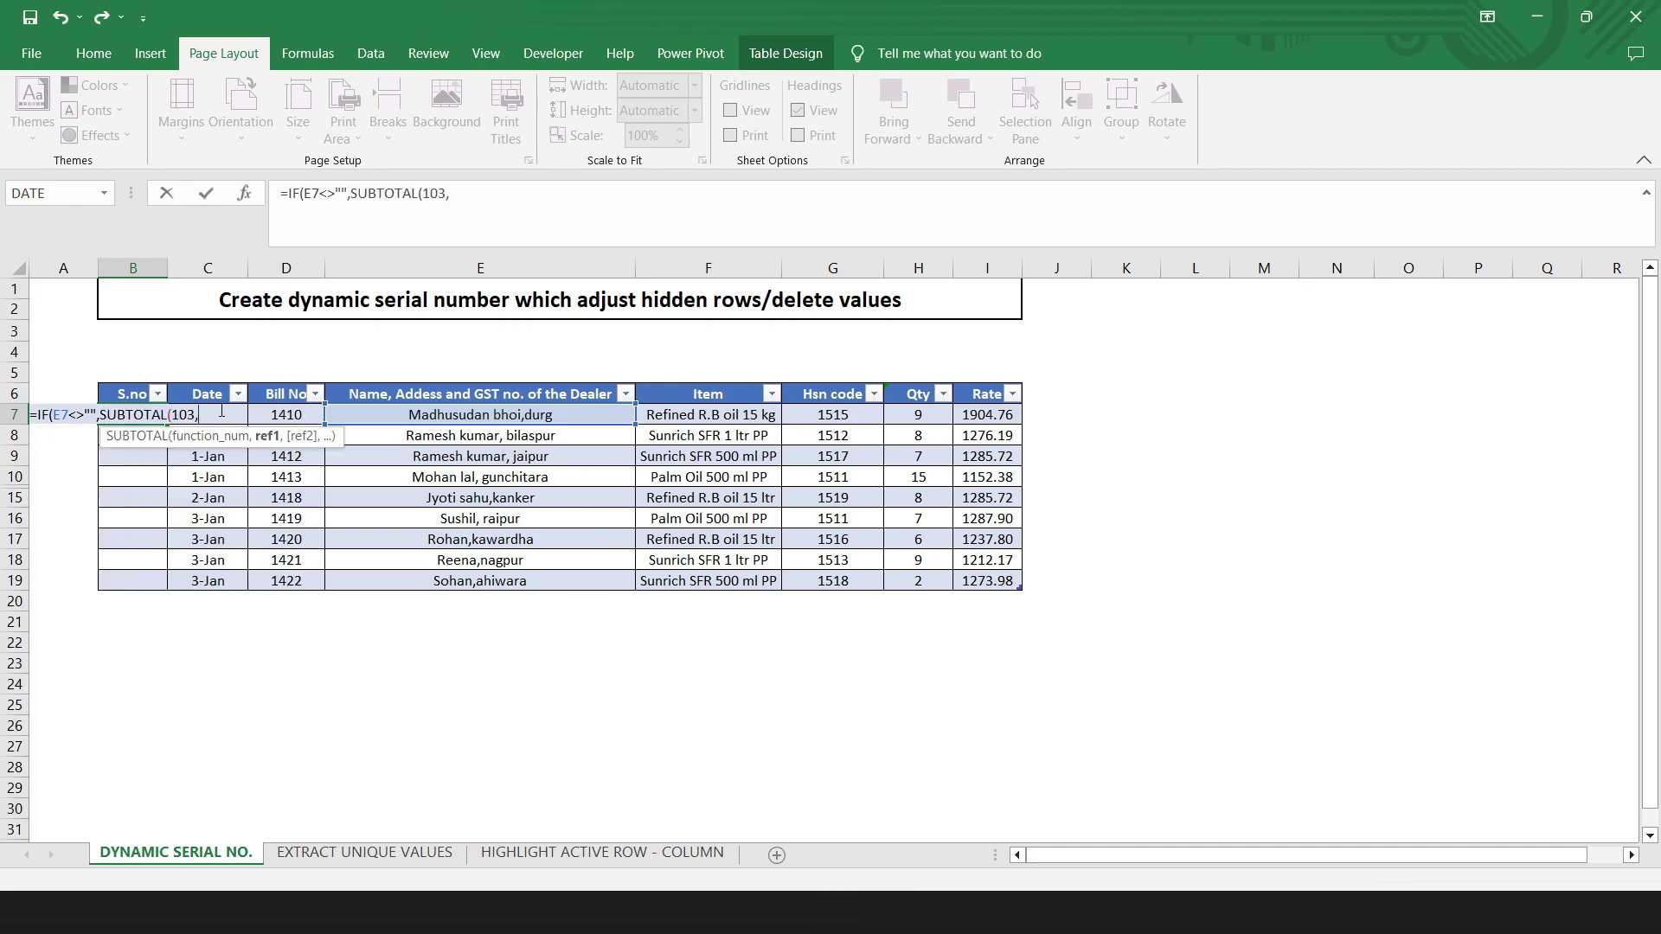
type("E7:E7")
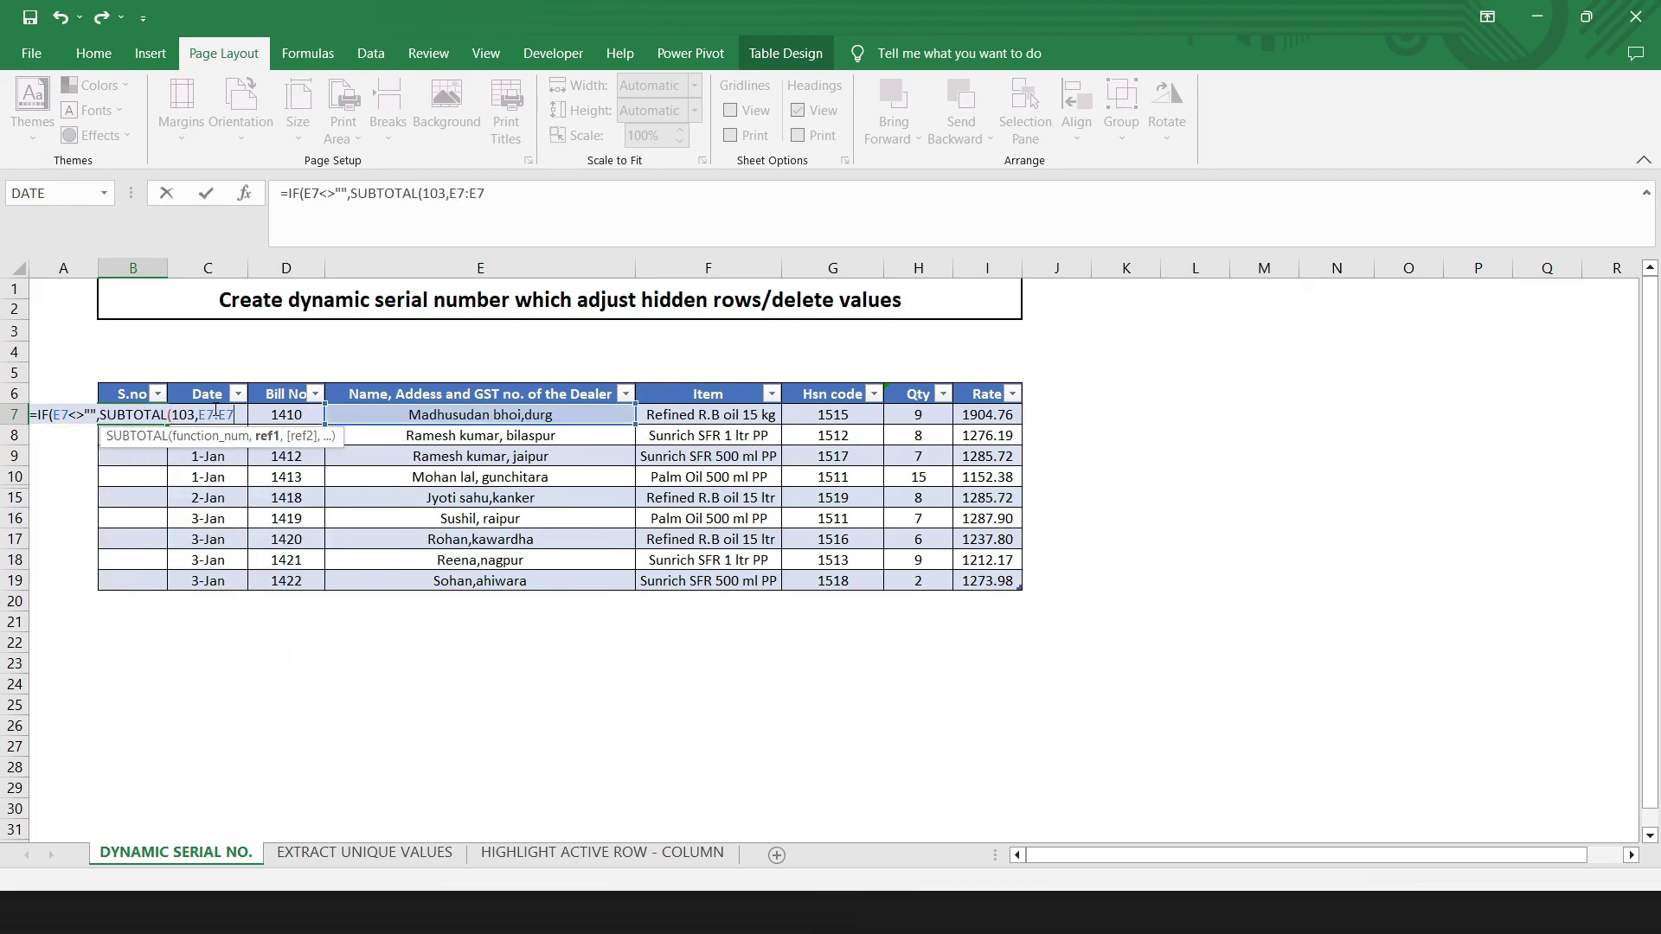
left_click_drag(213, 416, 195, 420)
key("F4")
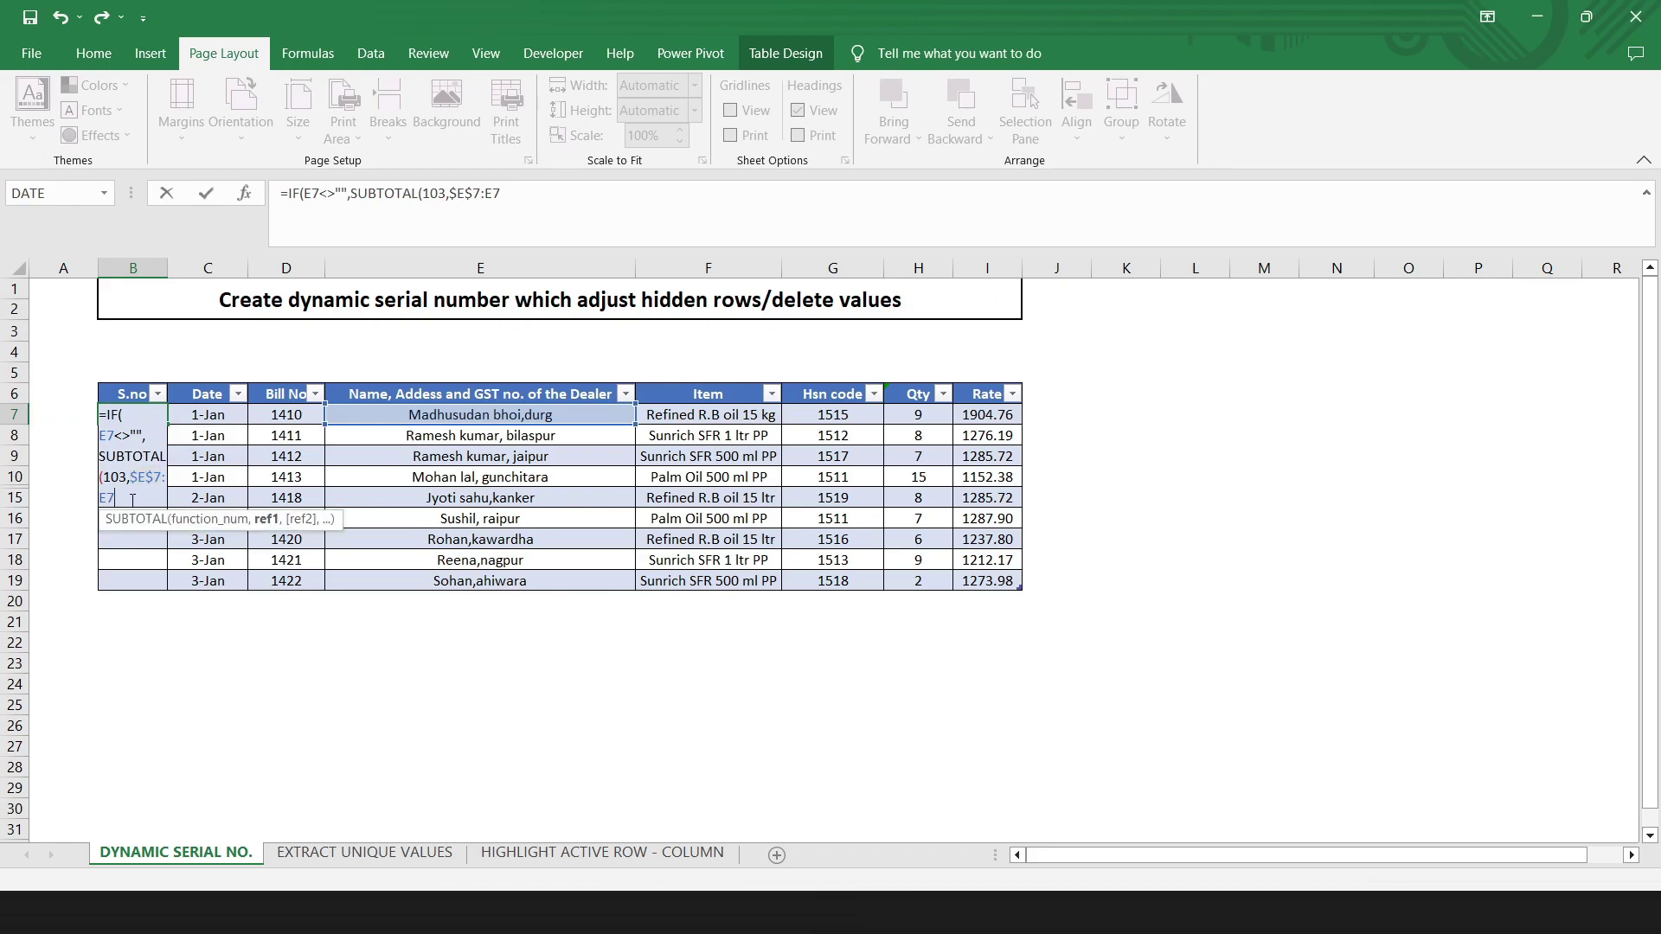
type("),\"\")")
key("Return")
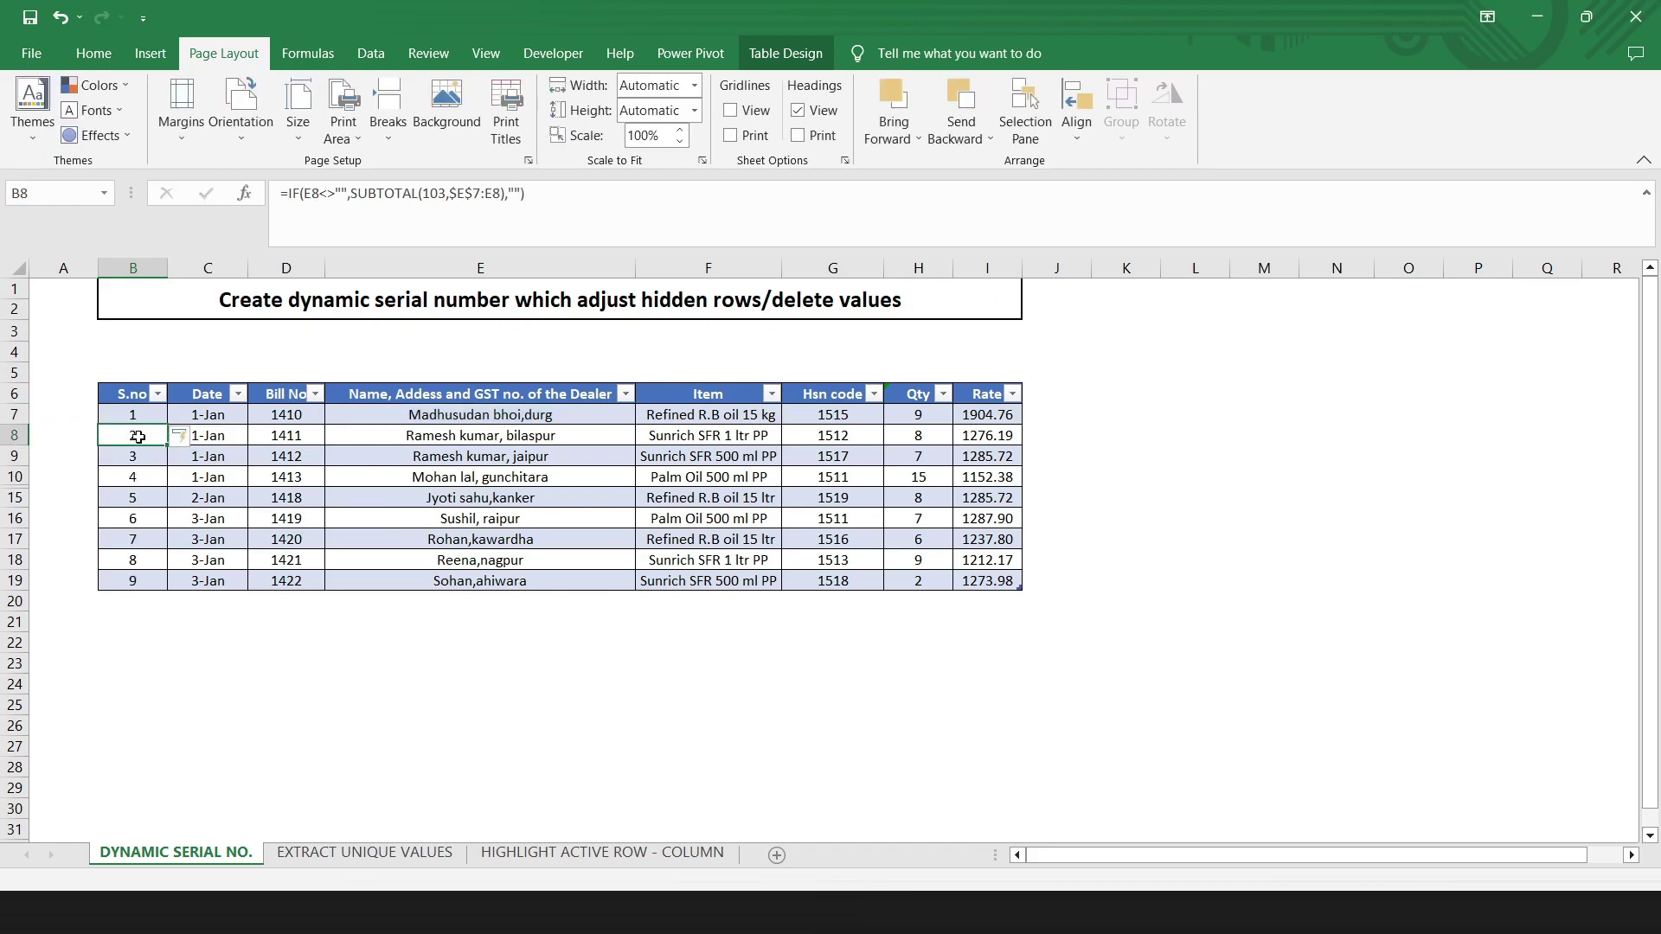
- Check B7's formula, unhide rows 11–14 between rows 10 and 15, then select row 10
left_click(138, 413)
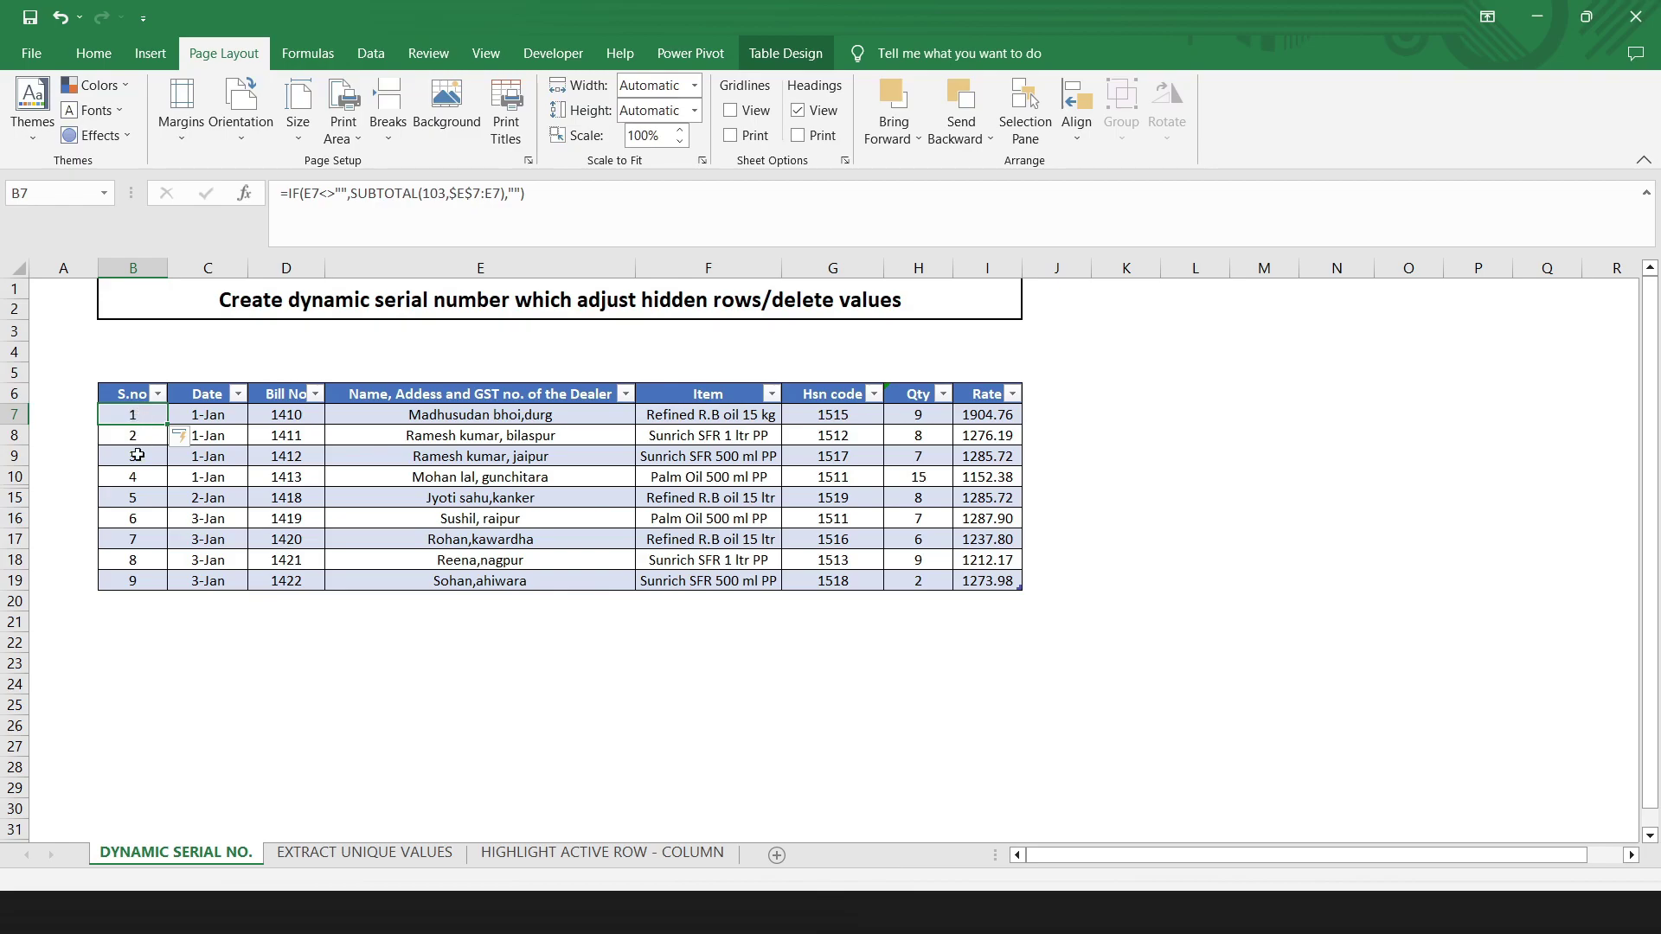
left_click_drag(15, 498, 4, 475)
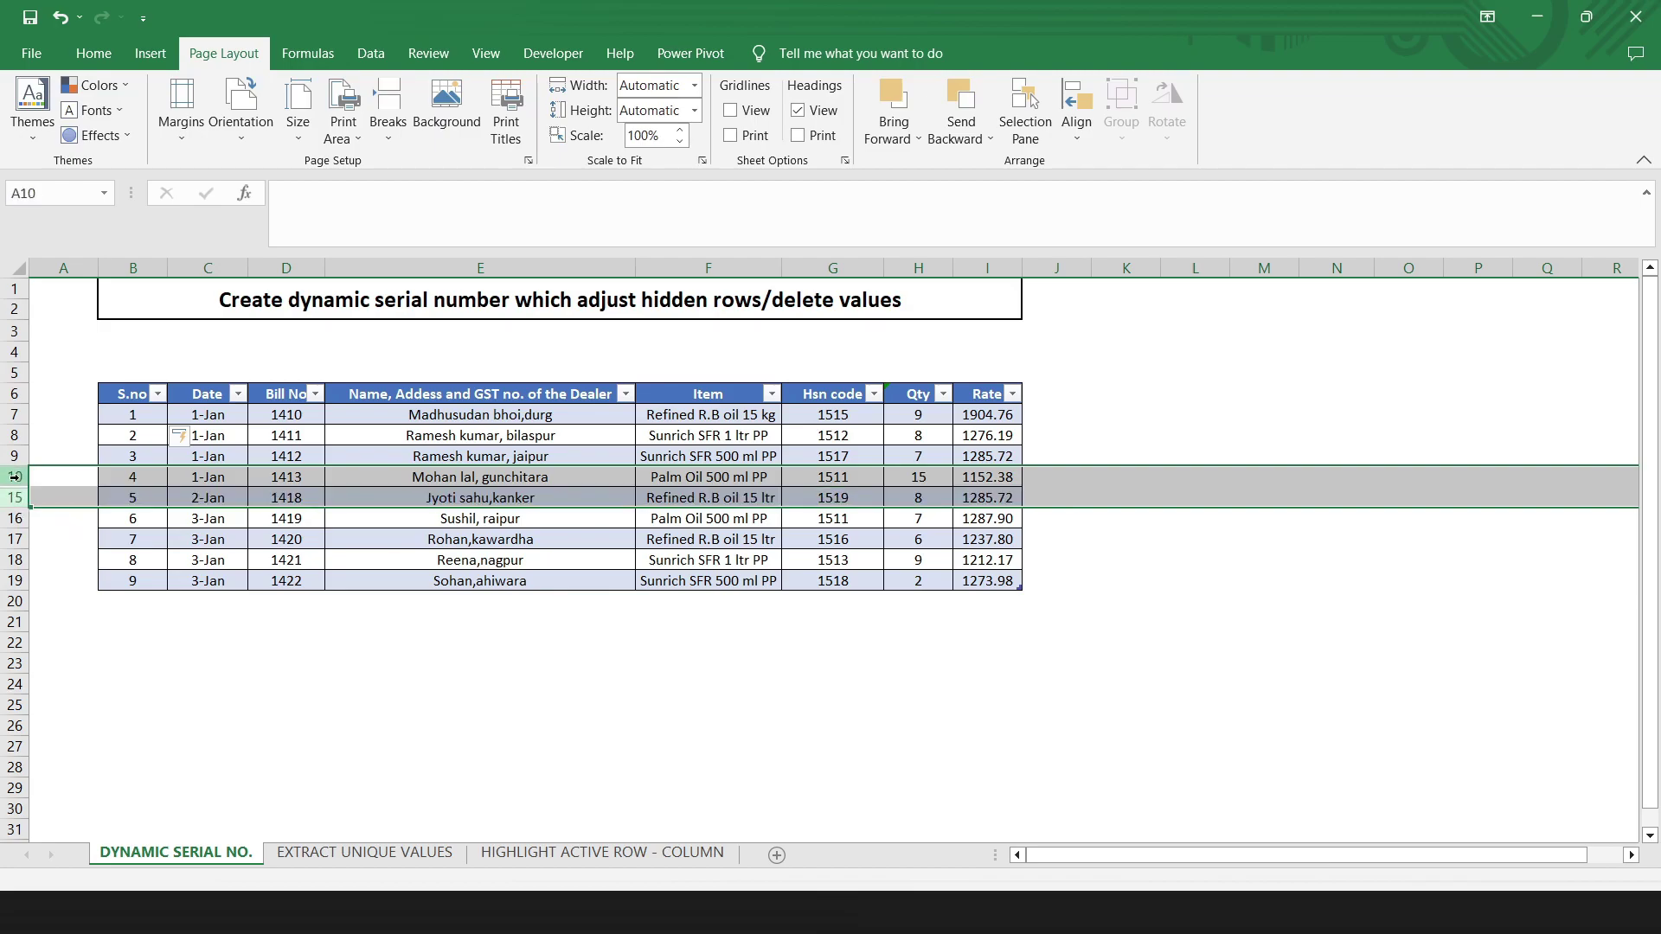
right_click(8, 475)
left_click(52, 821)
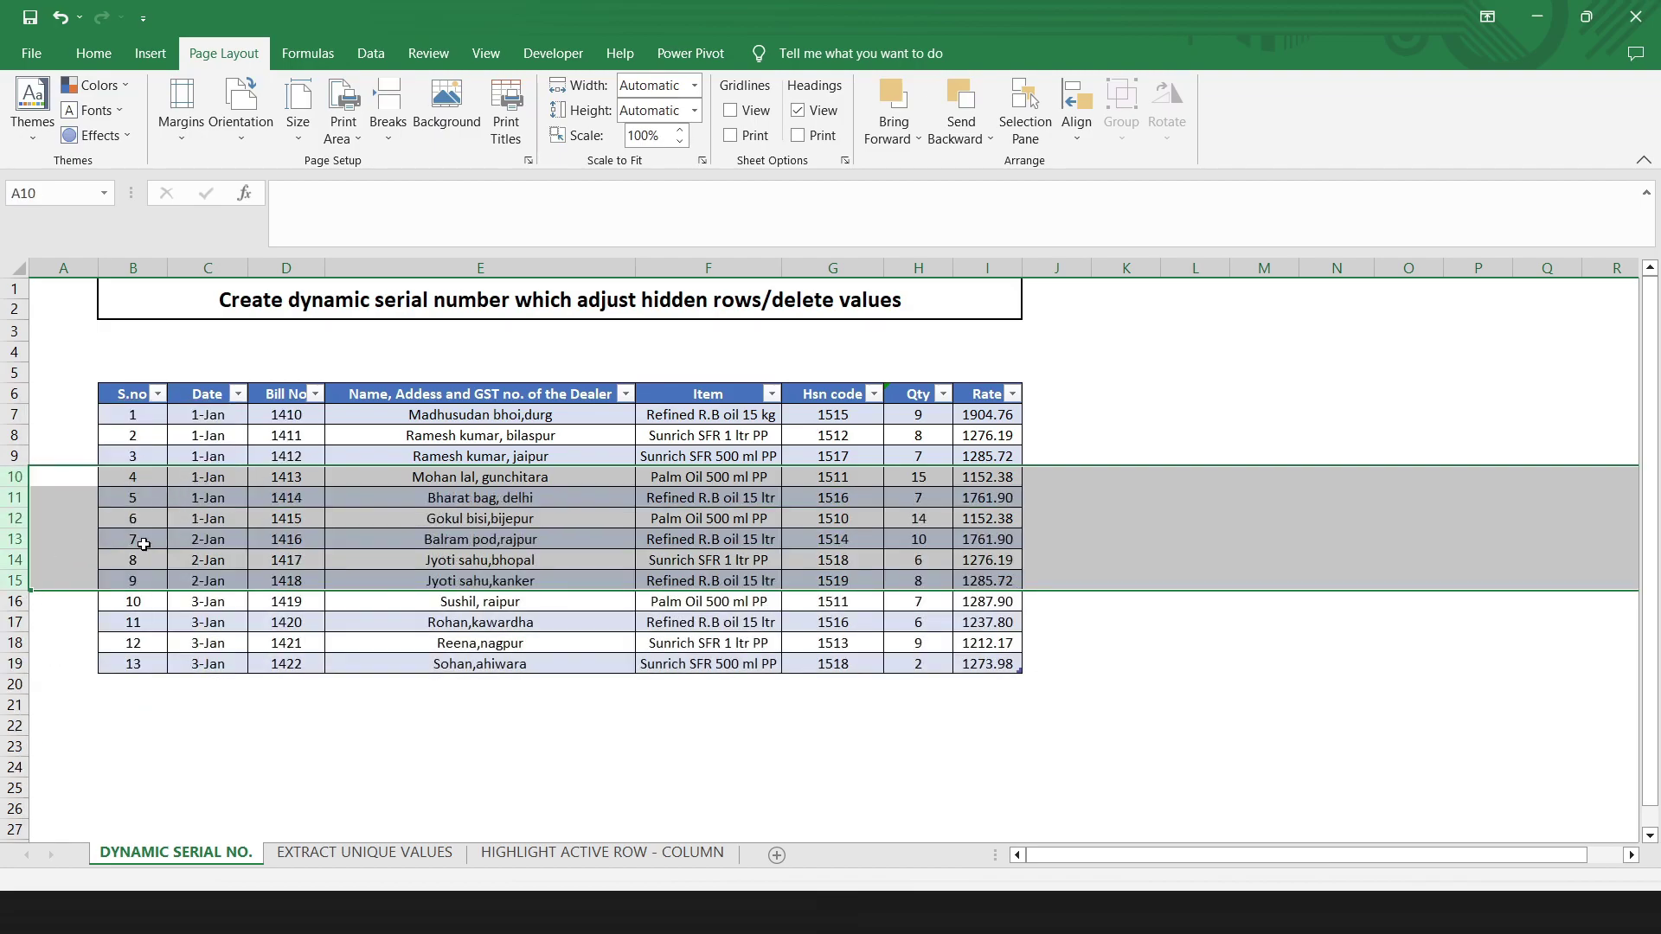
left_click(15, 475)
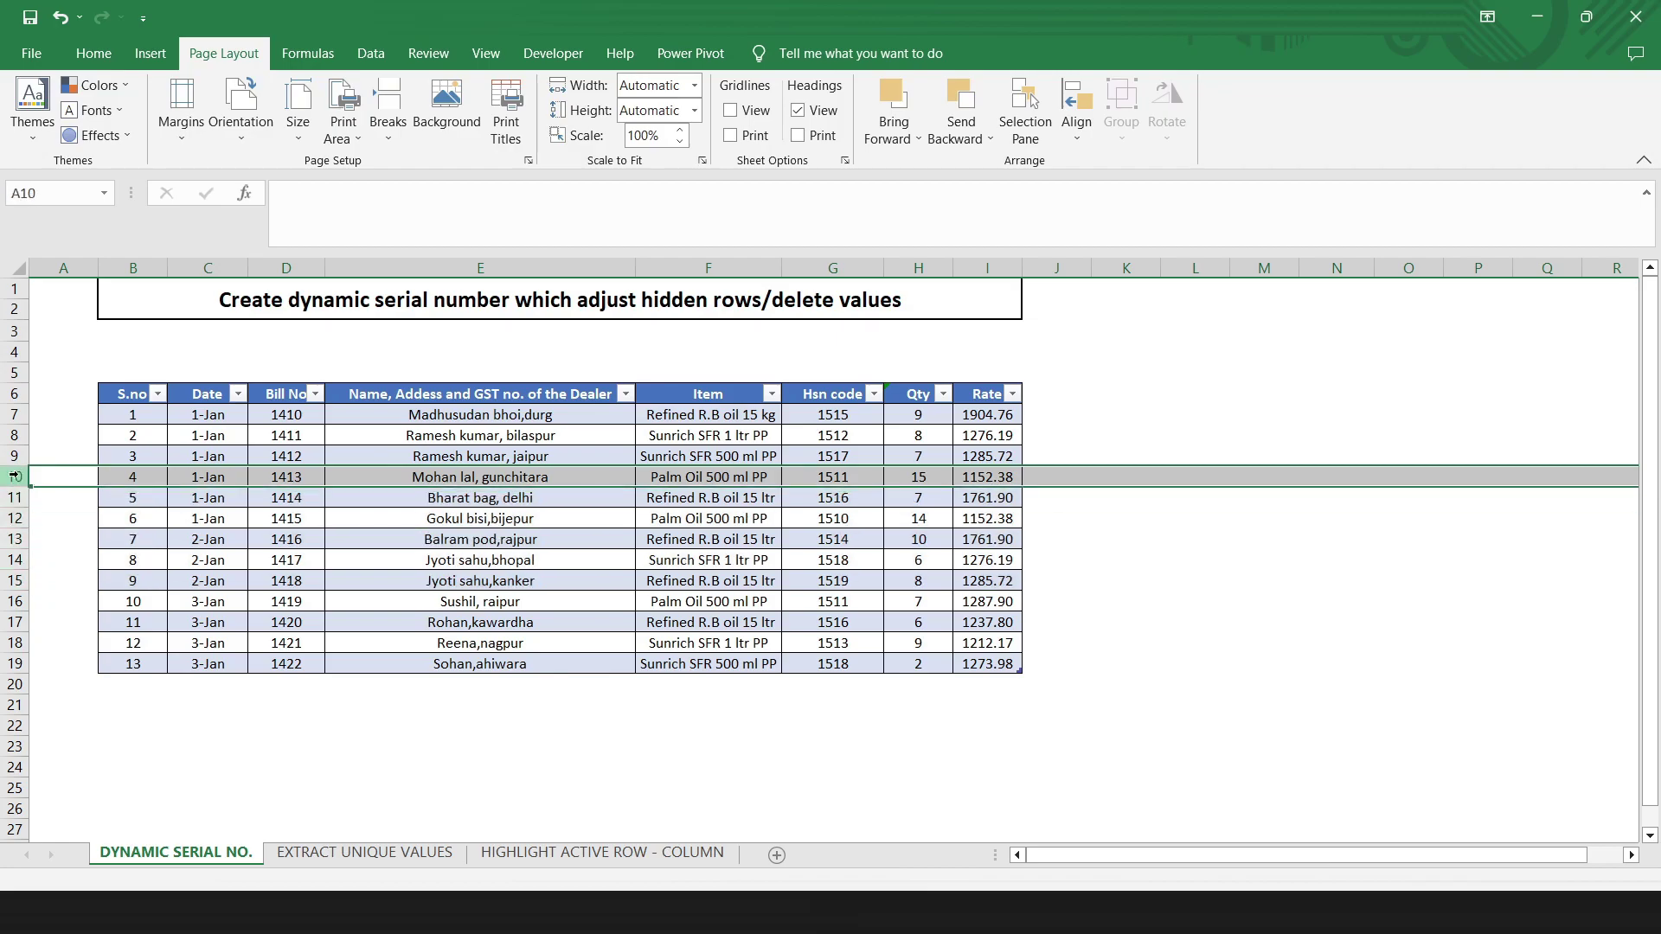
key("ctrl+shift+plus")
left_click(392, 478)
type("RA")
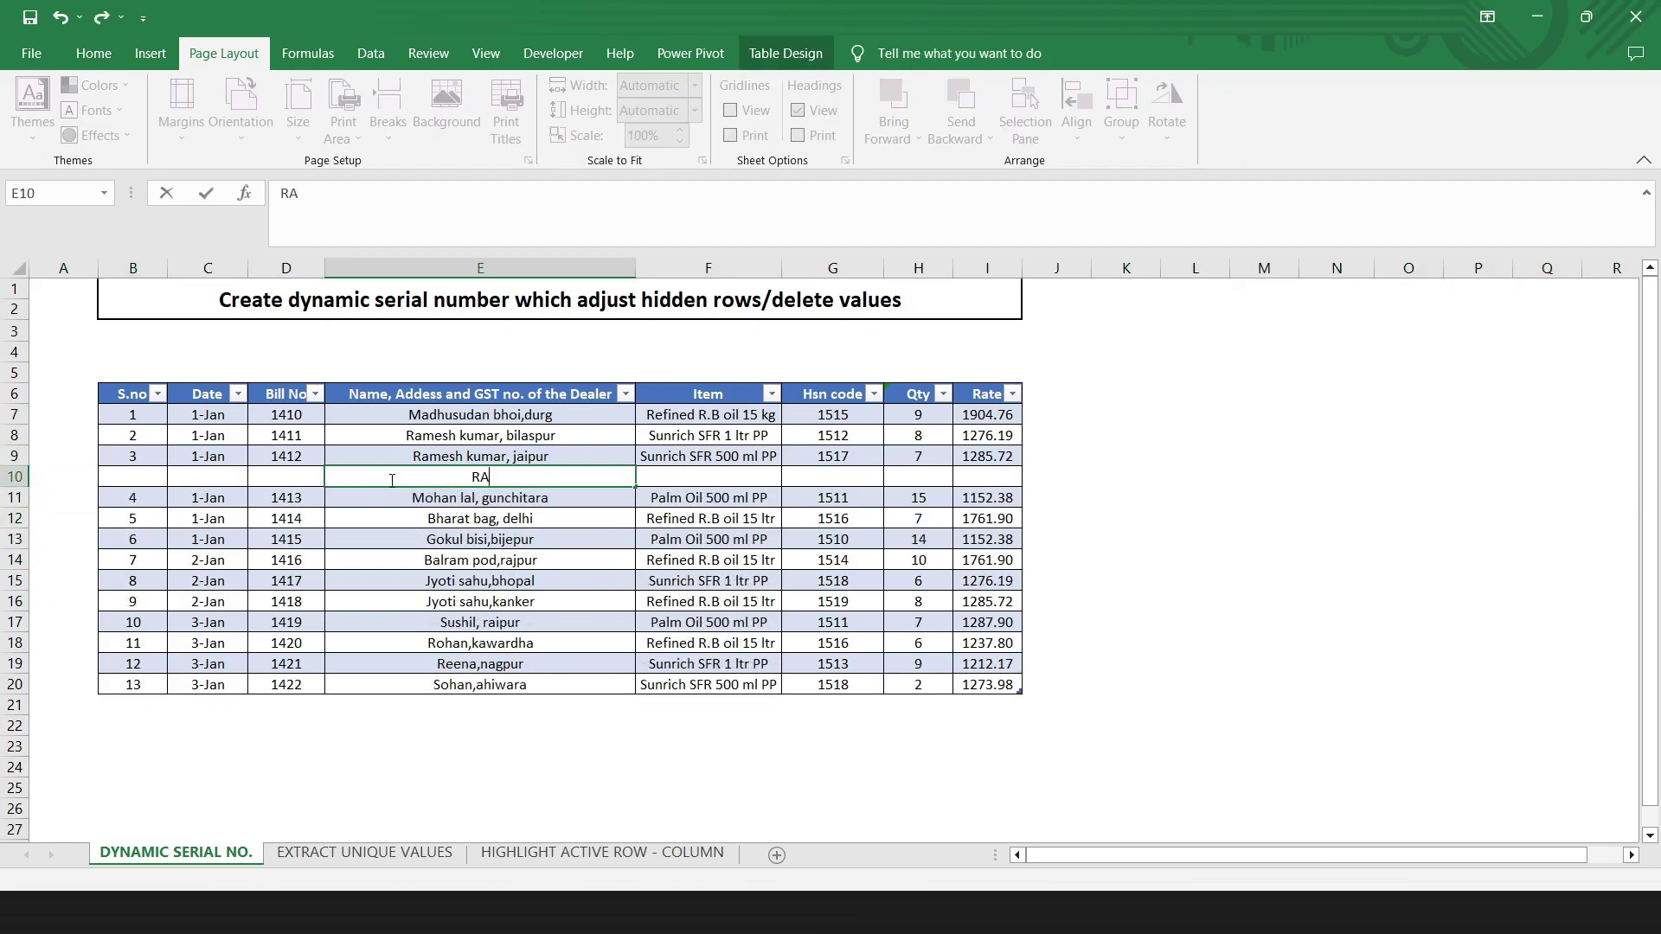
type("HUL")
key("Return")
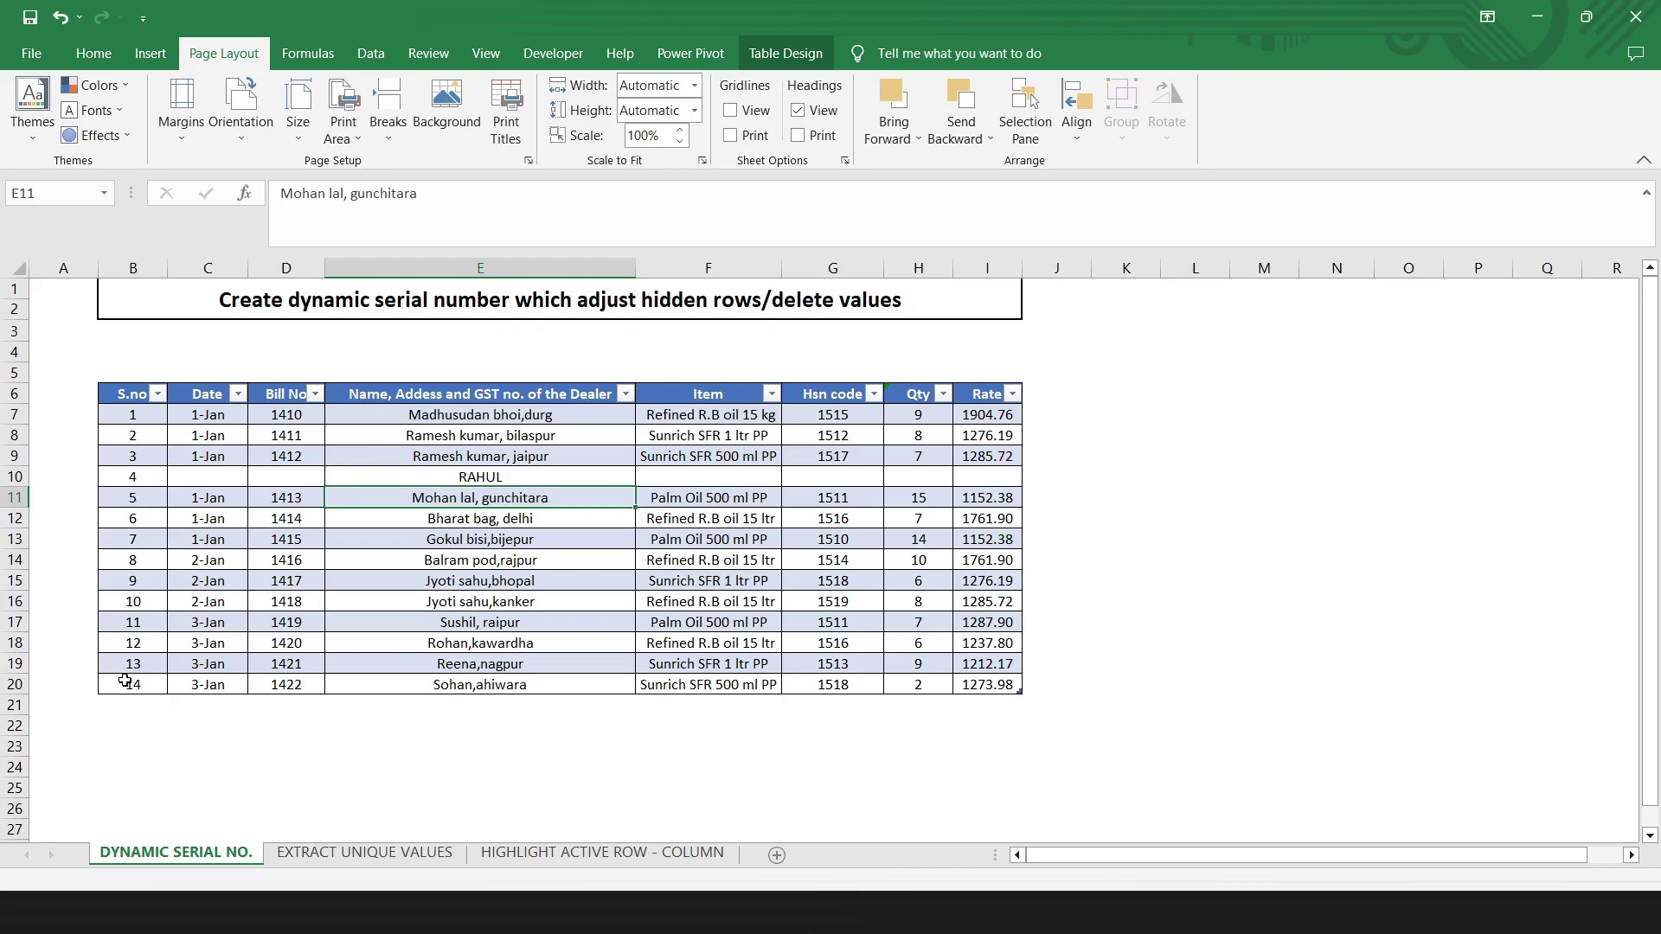
left_click(16, 477)
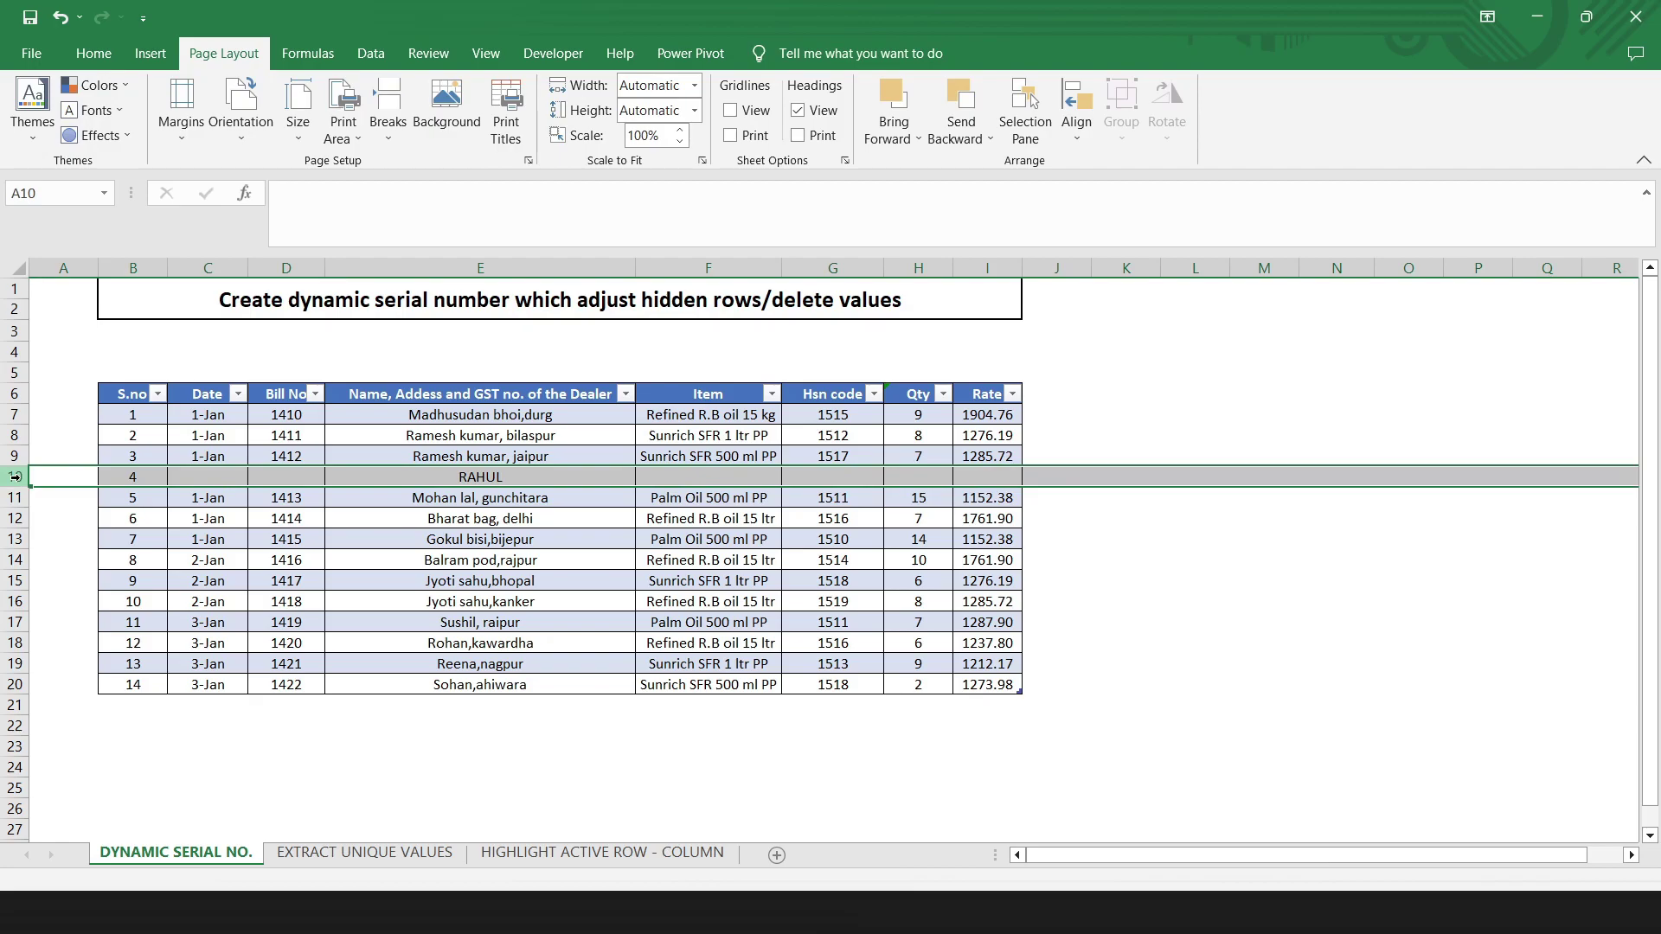
key("ctrl+minus")
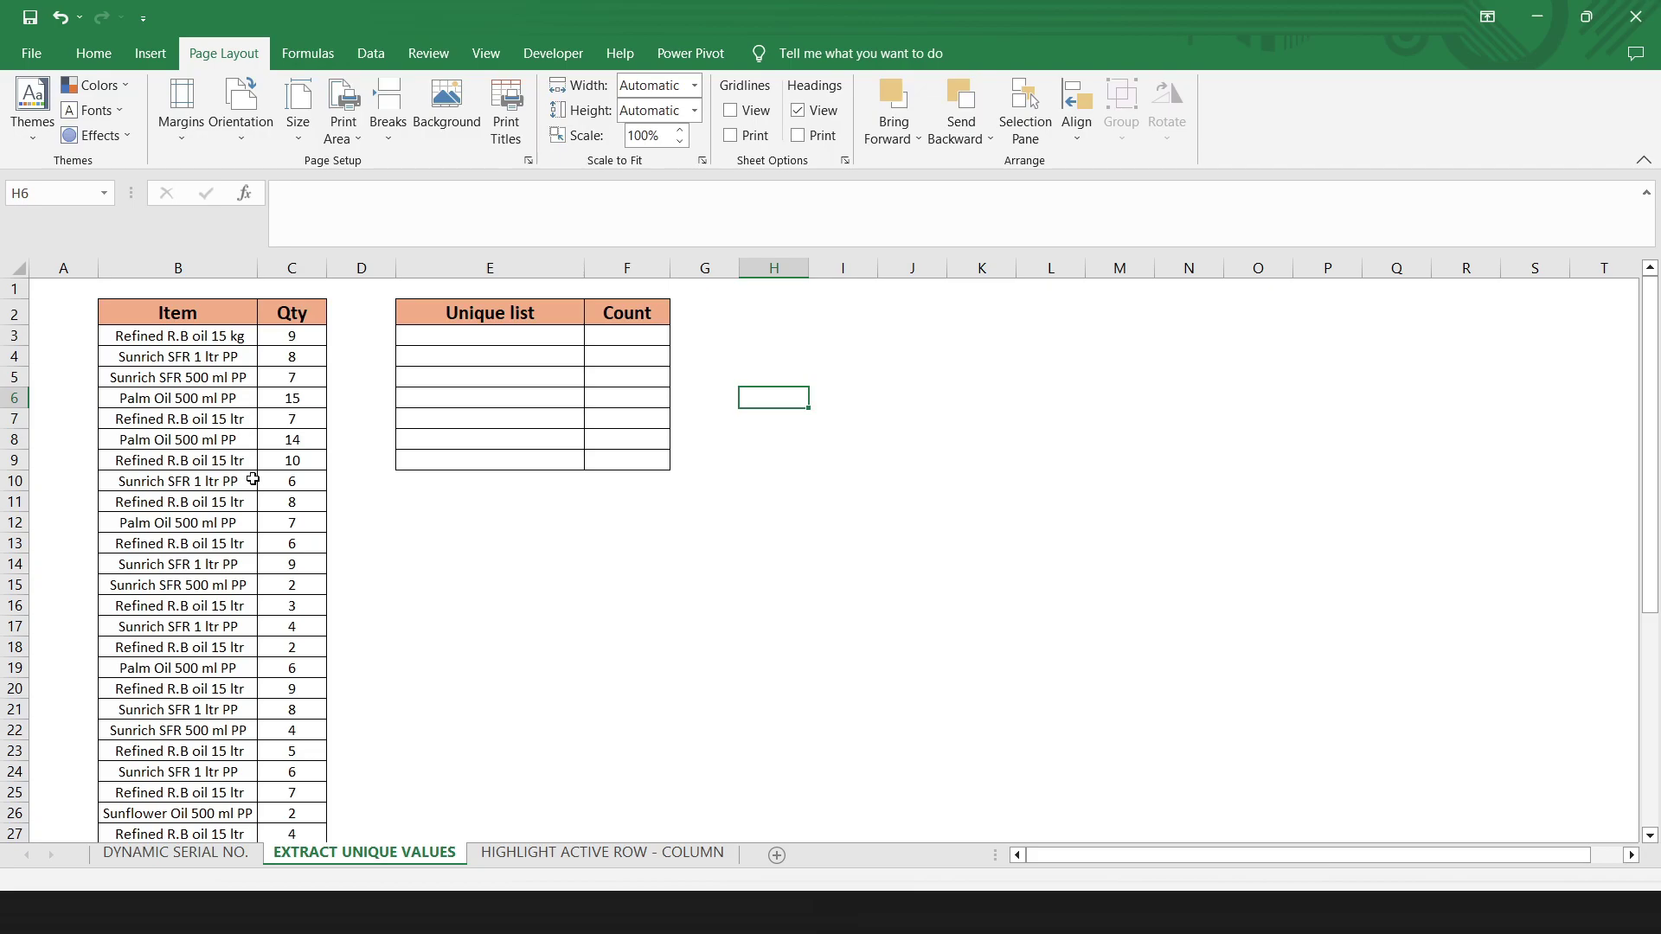
- Run an Advanced Filter on the Item list, copying unique records only into the Unique list at E3
left_click(424, 344)
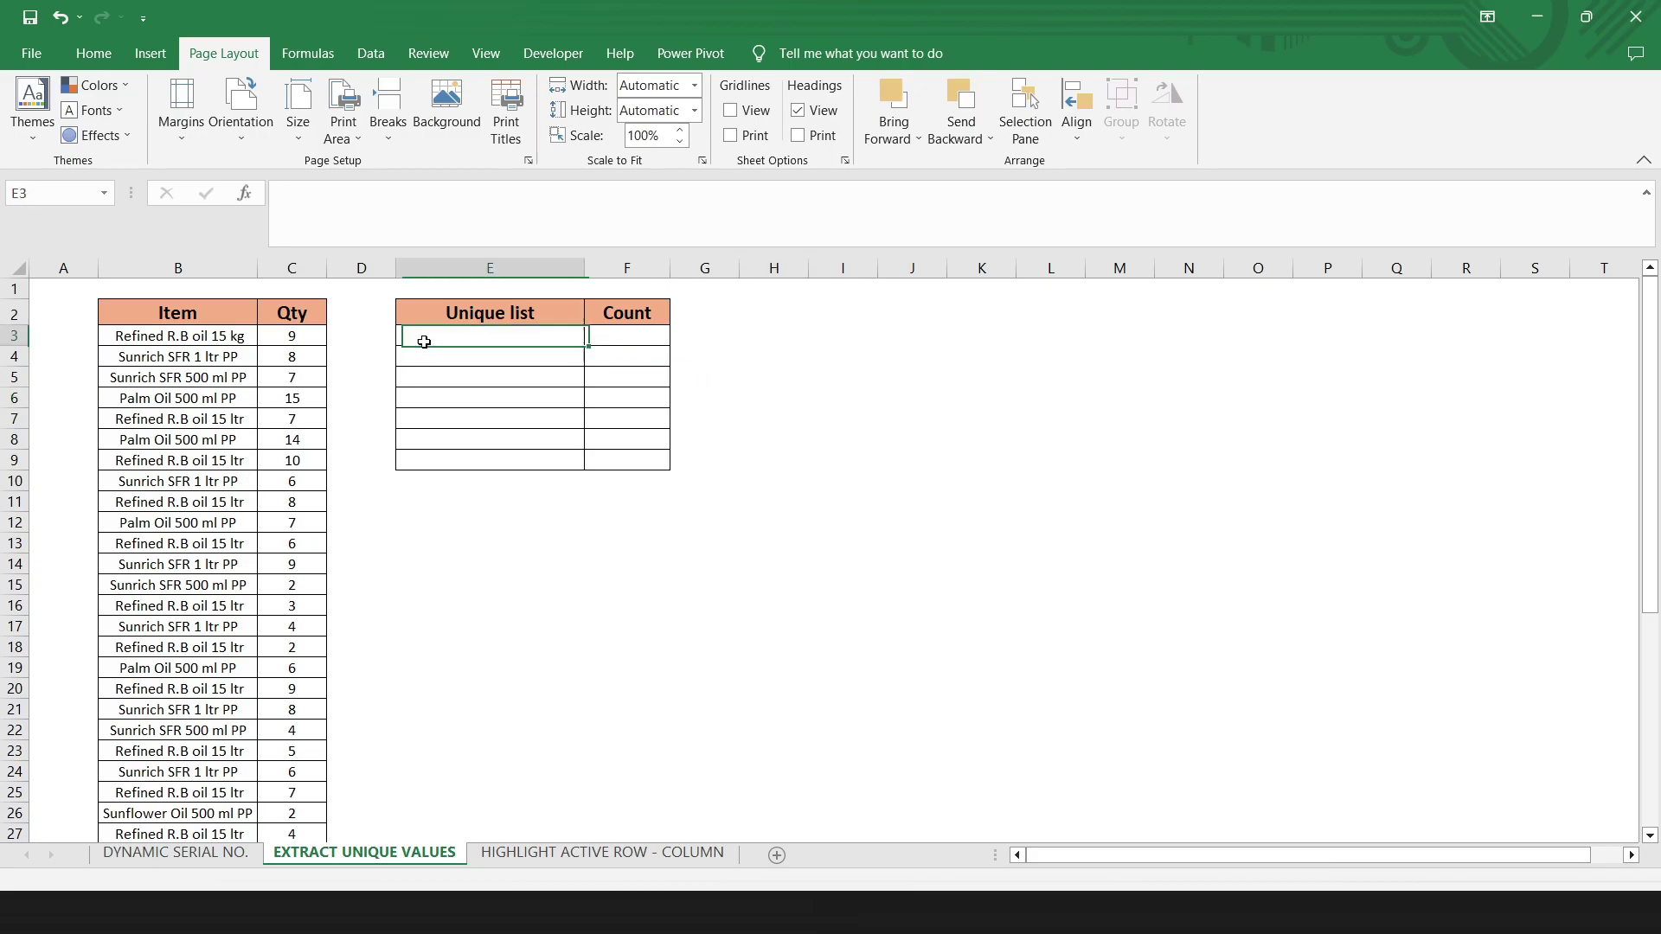
left_click(236, 338)
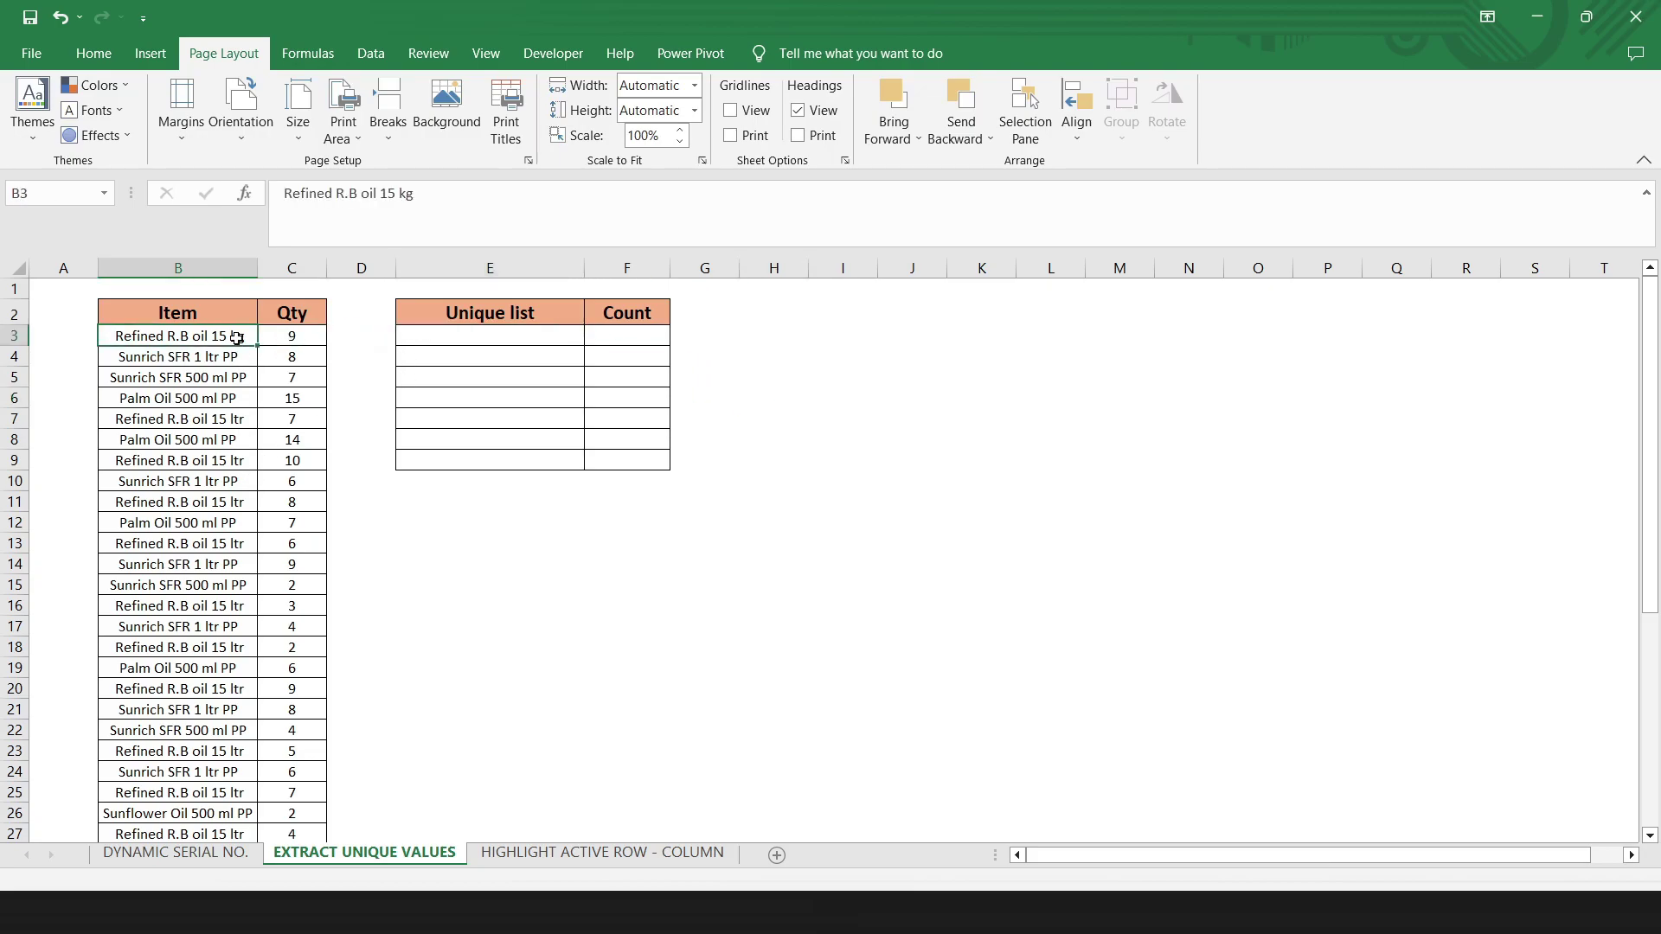
left_click(378, 61)
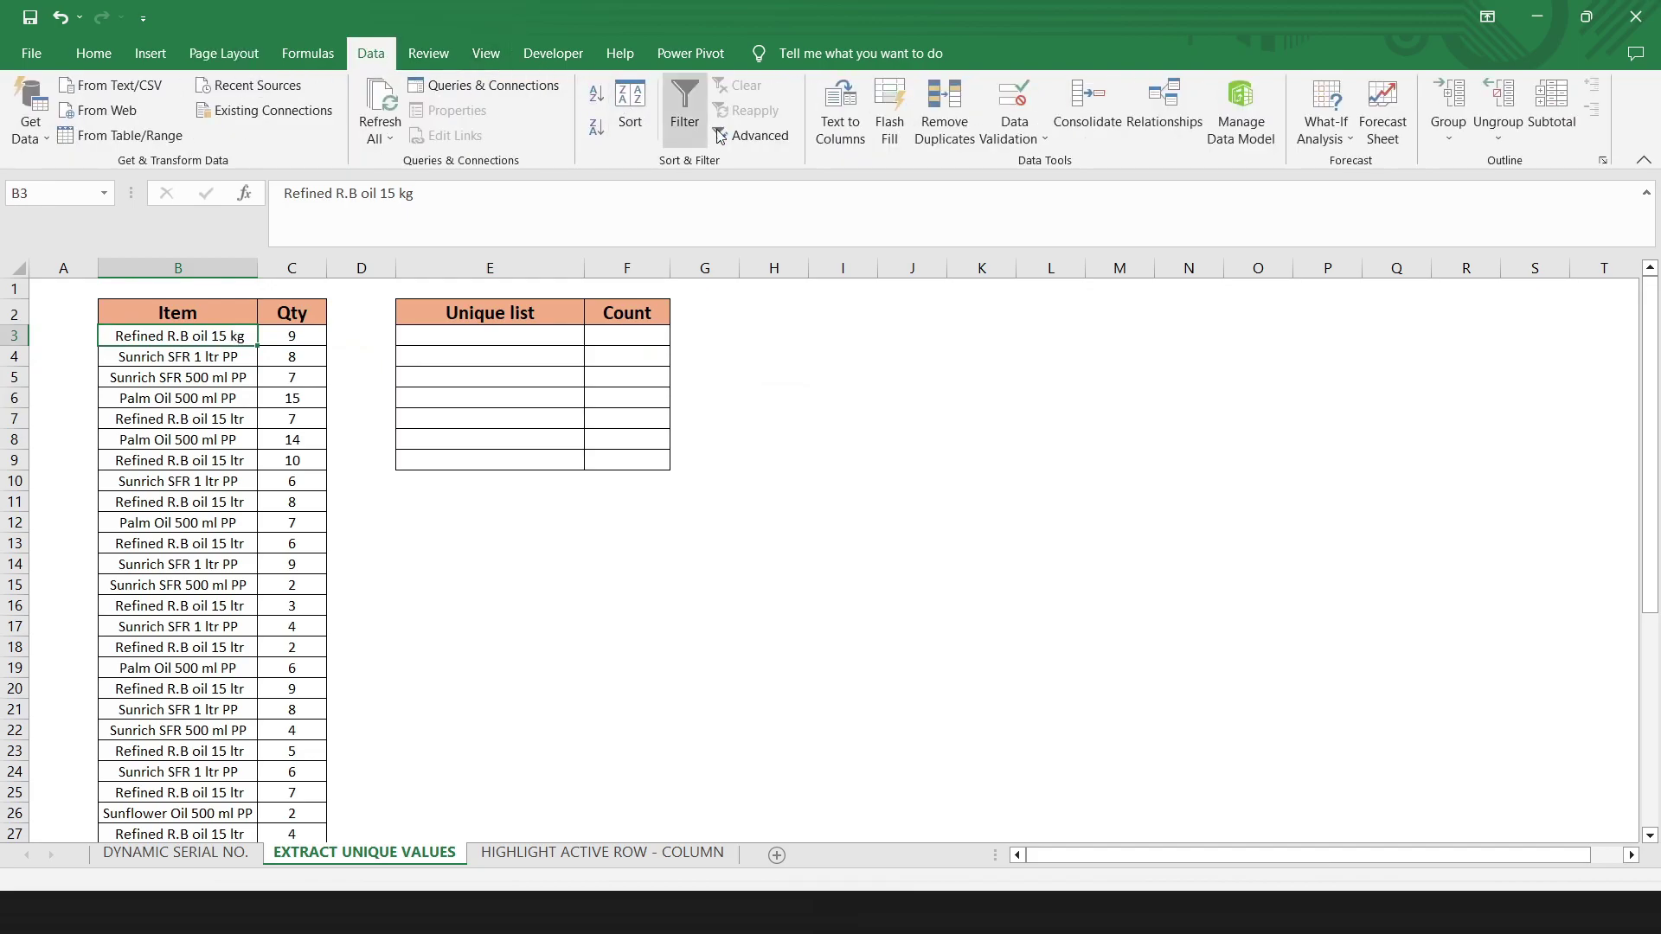
left_click(746, 138)
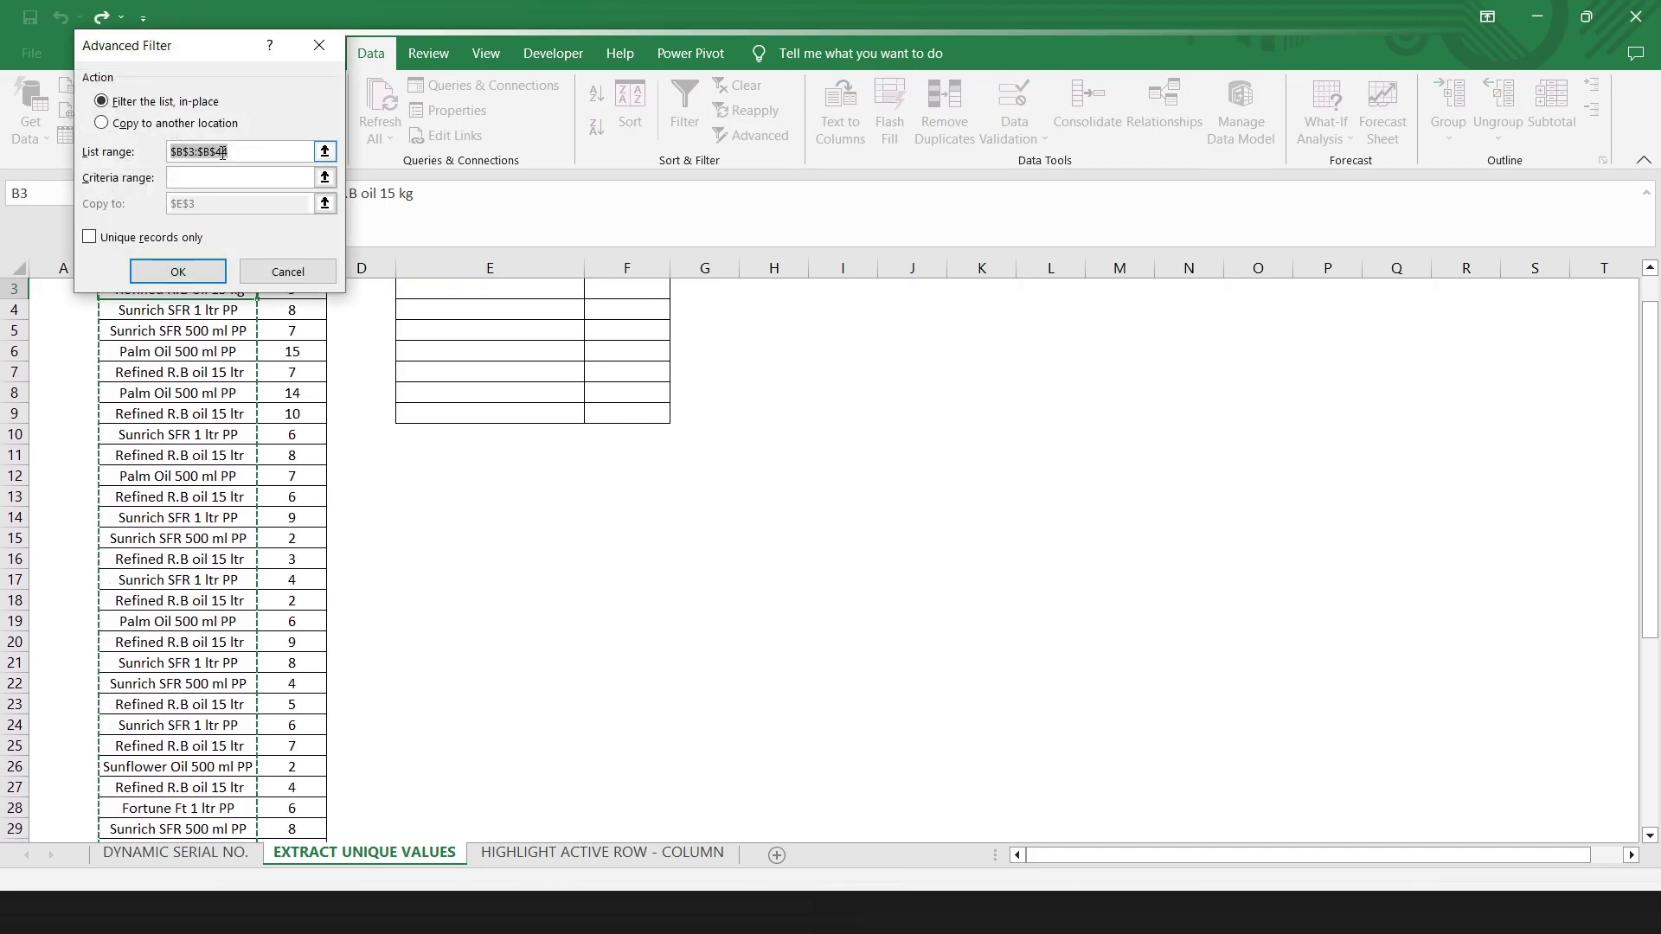
left_click(101, 123)
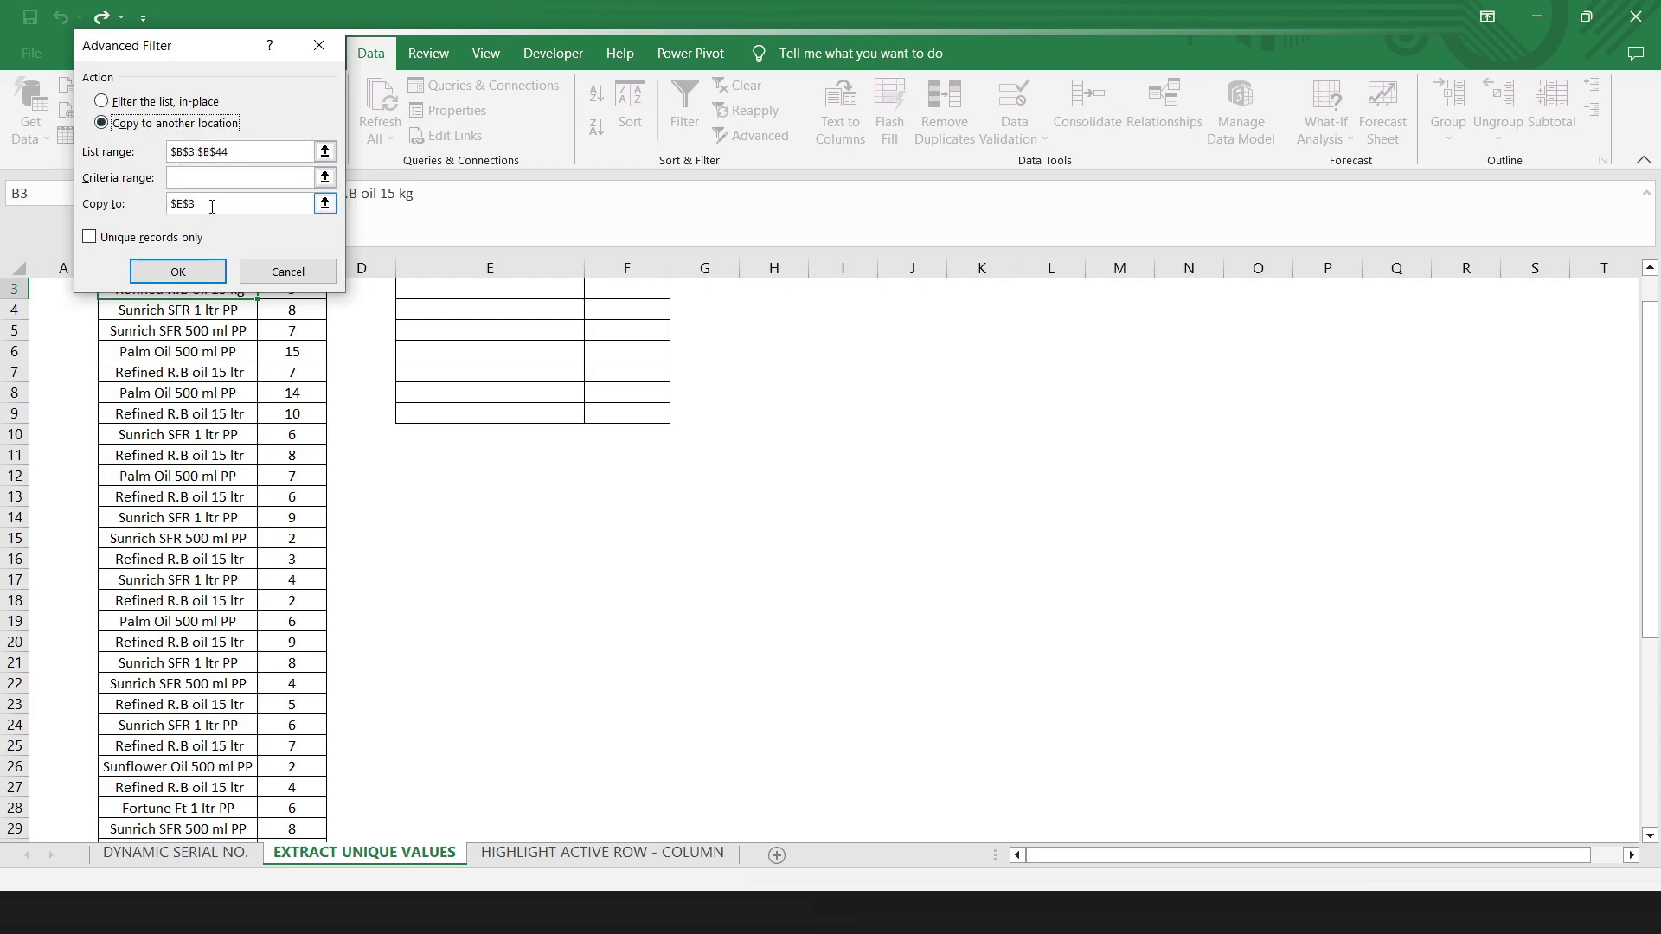
left_click(90, 237)
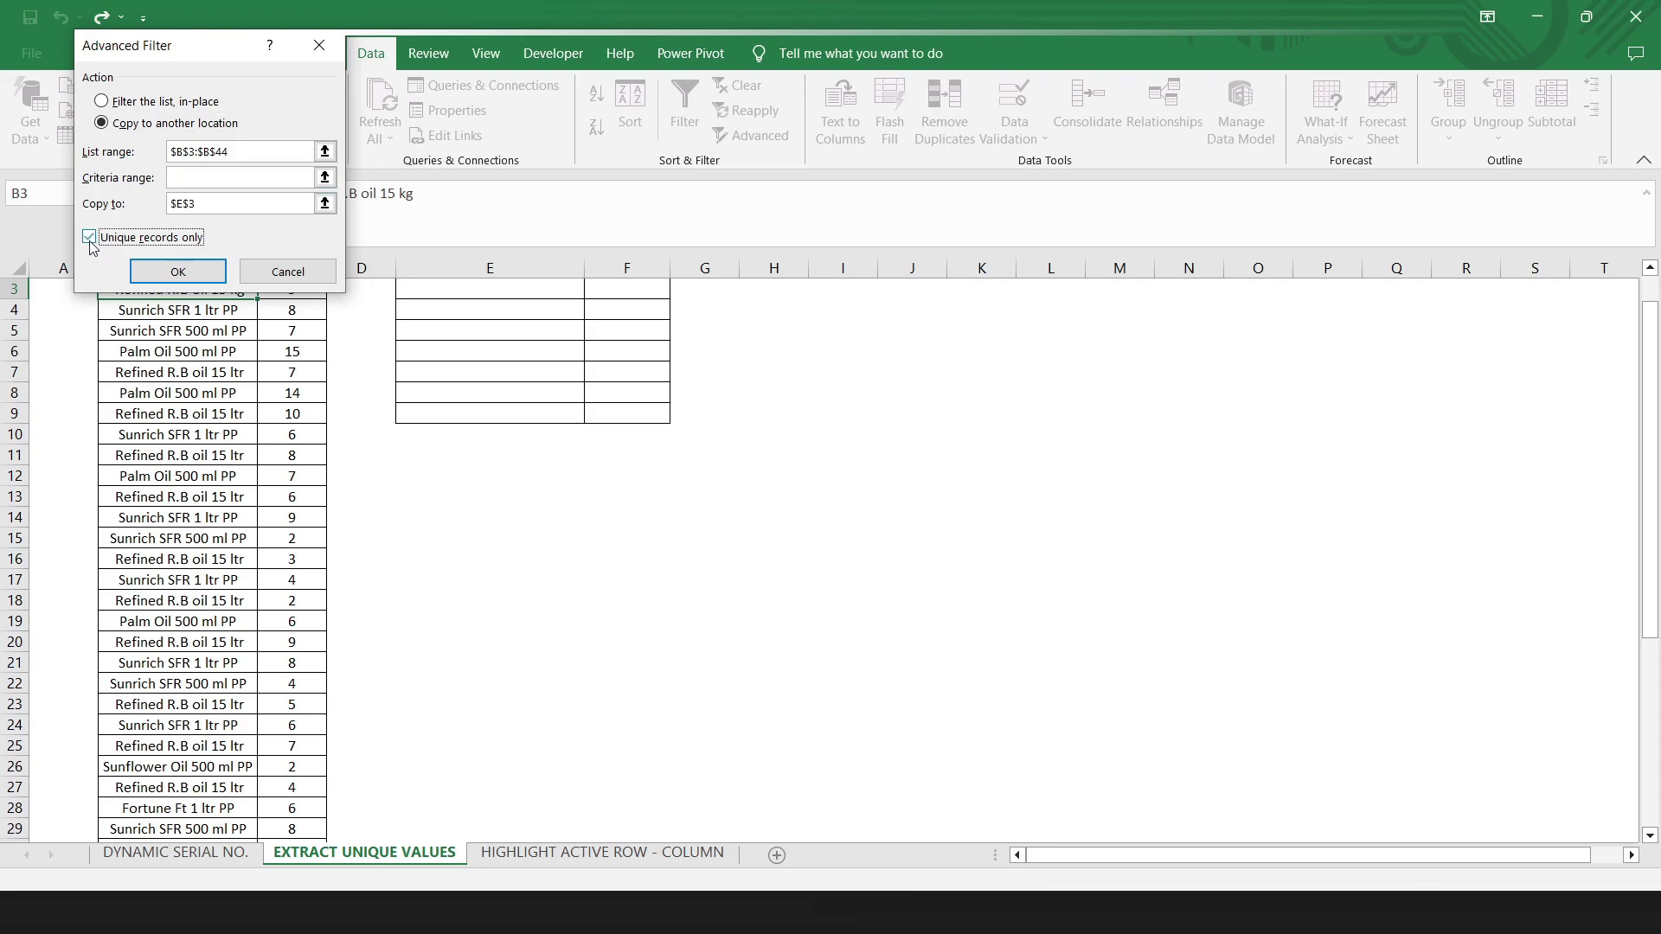
left_click(206, 275)
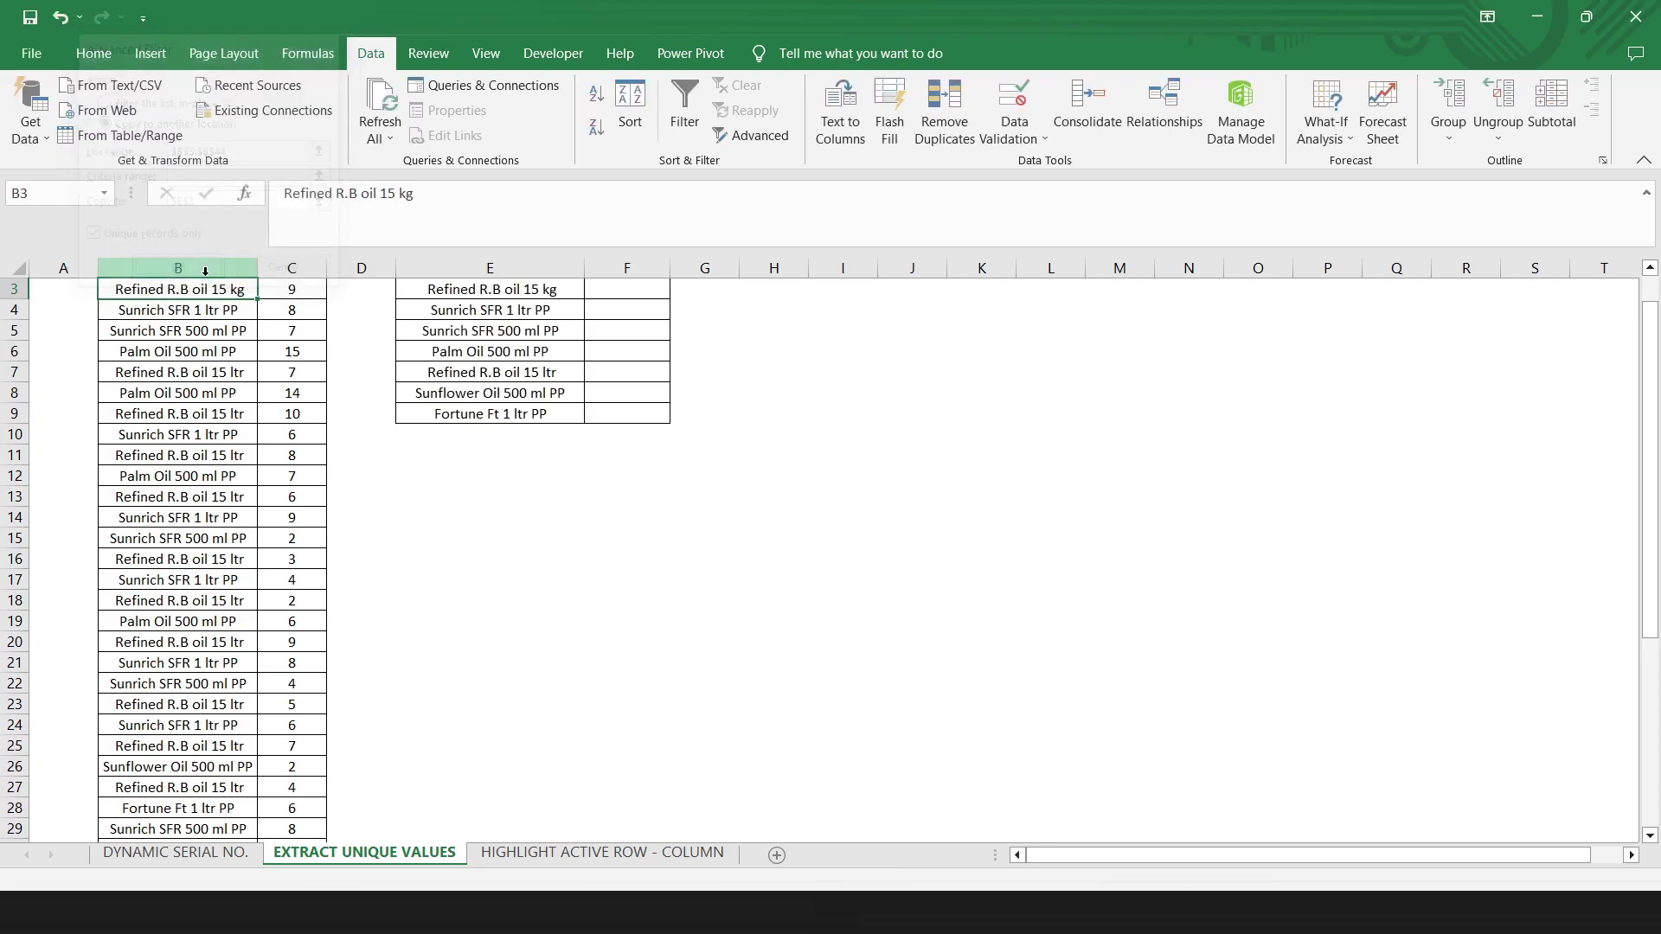
- Enter =COUNTIF(B3:B44,E3) in F3 and fill it down to F9
scroll(447, 343, "up", 1)
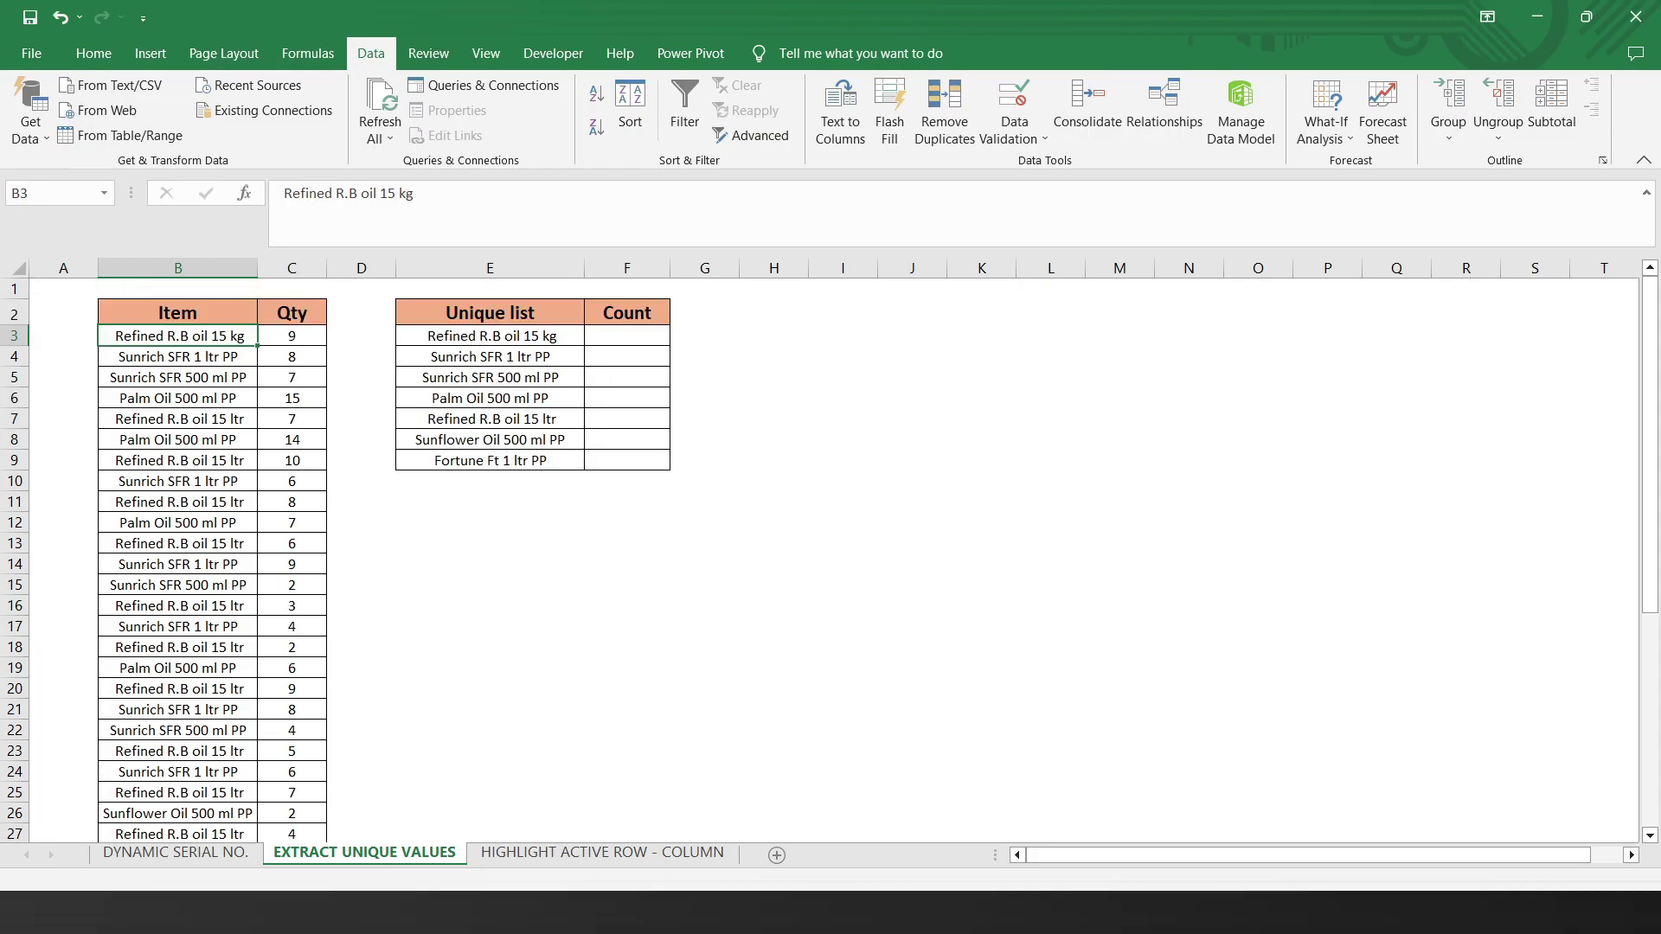
left_click(620, 340)
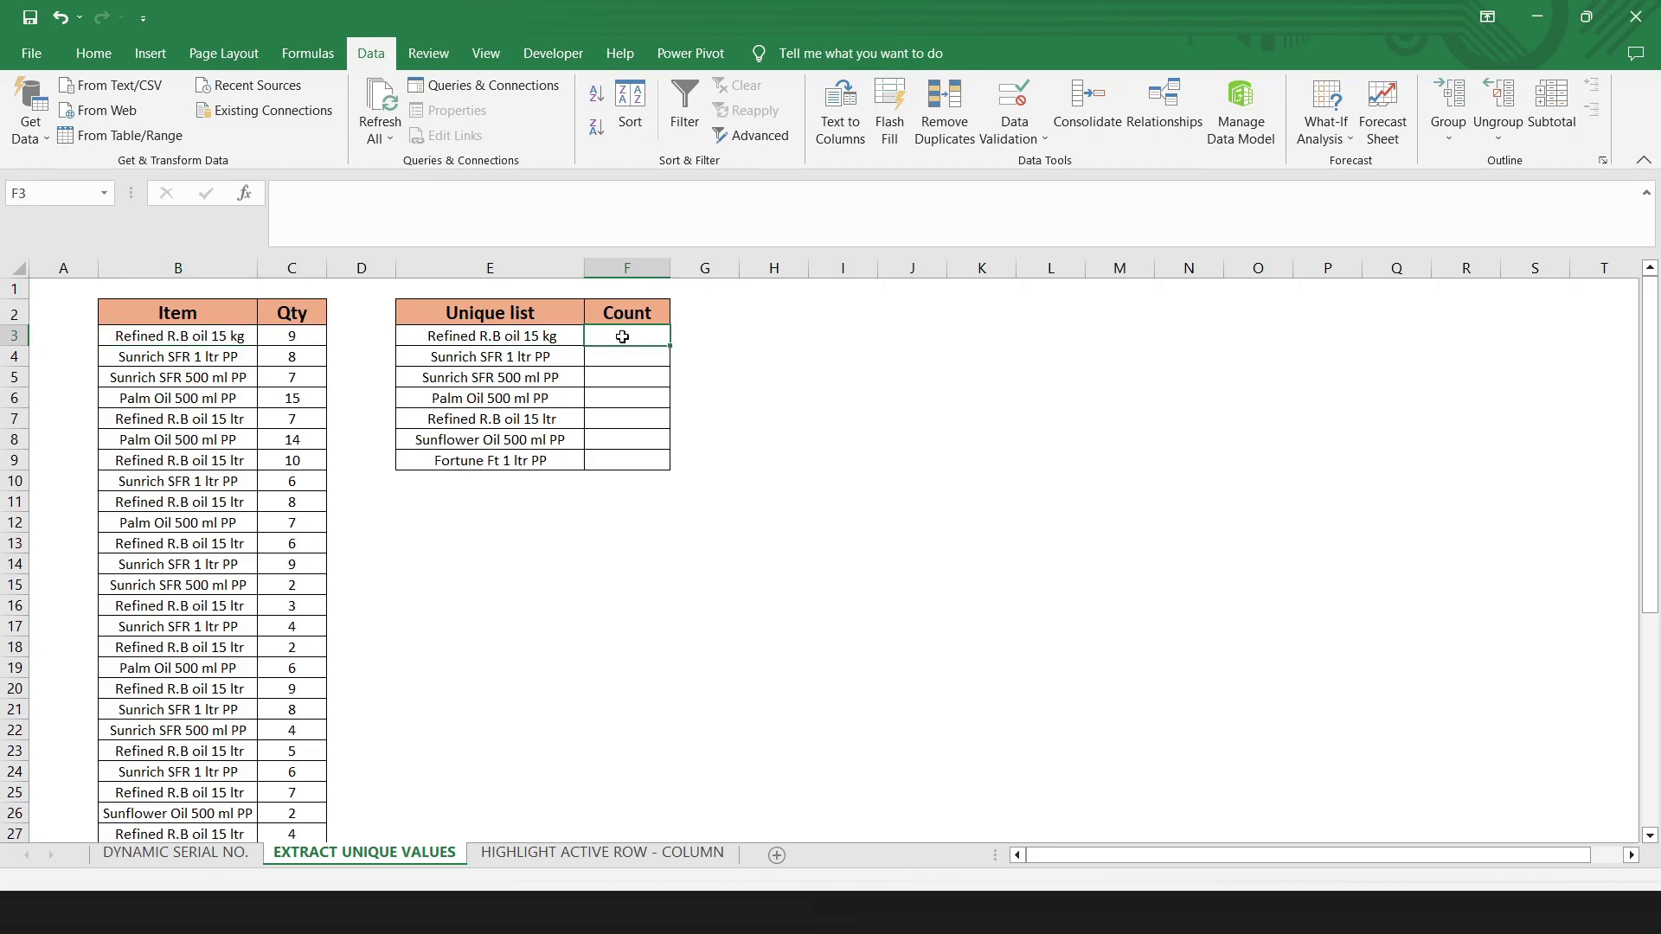
type("=C")
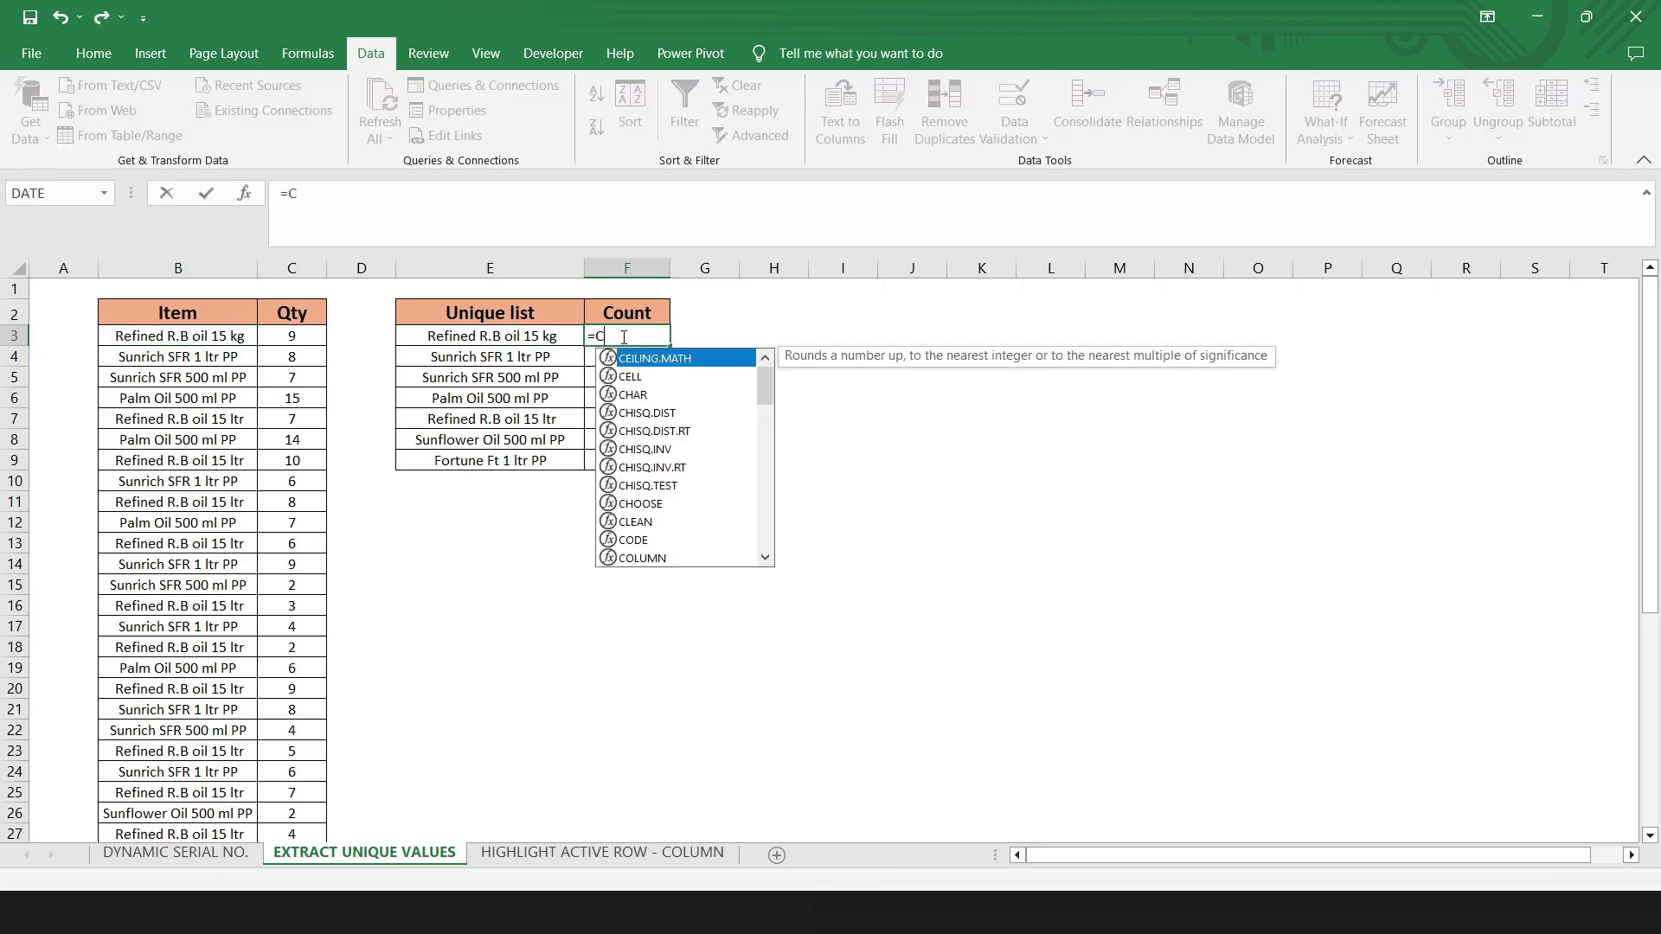
type("OUNTIF(")
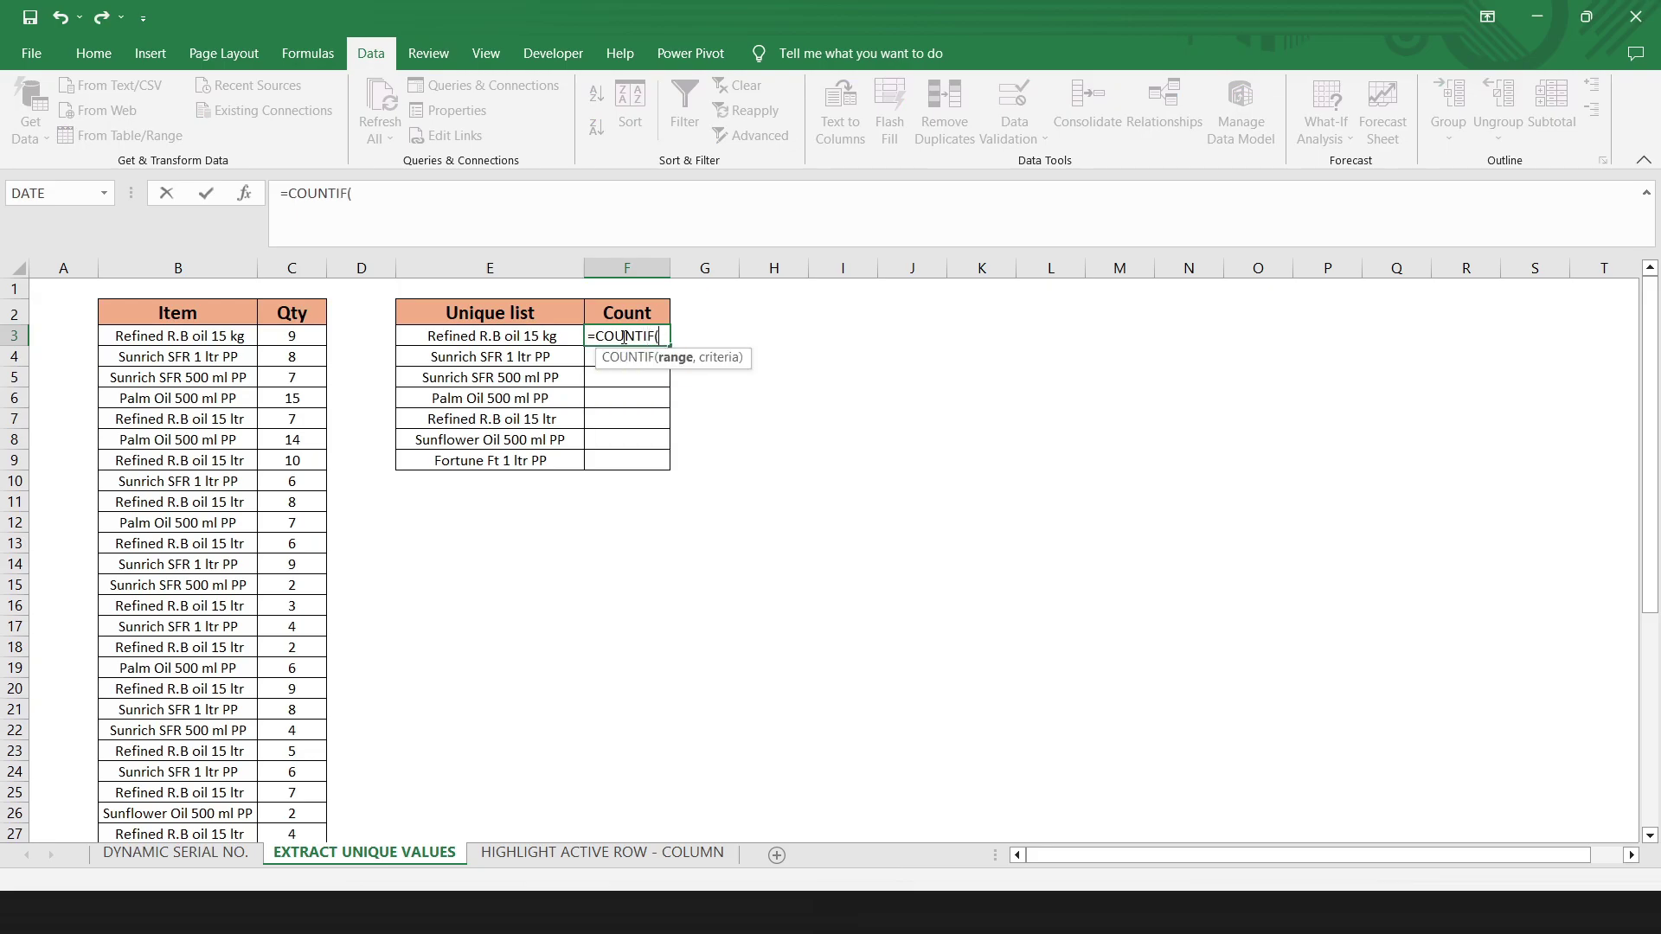
left_click_drag(177, 337, 192, 815)
type(",")
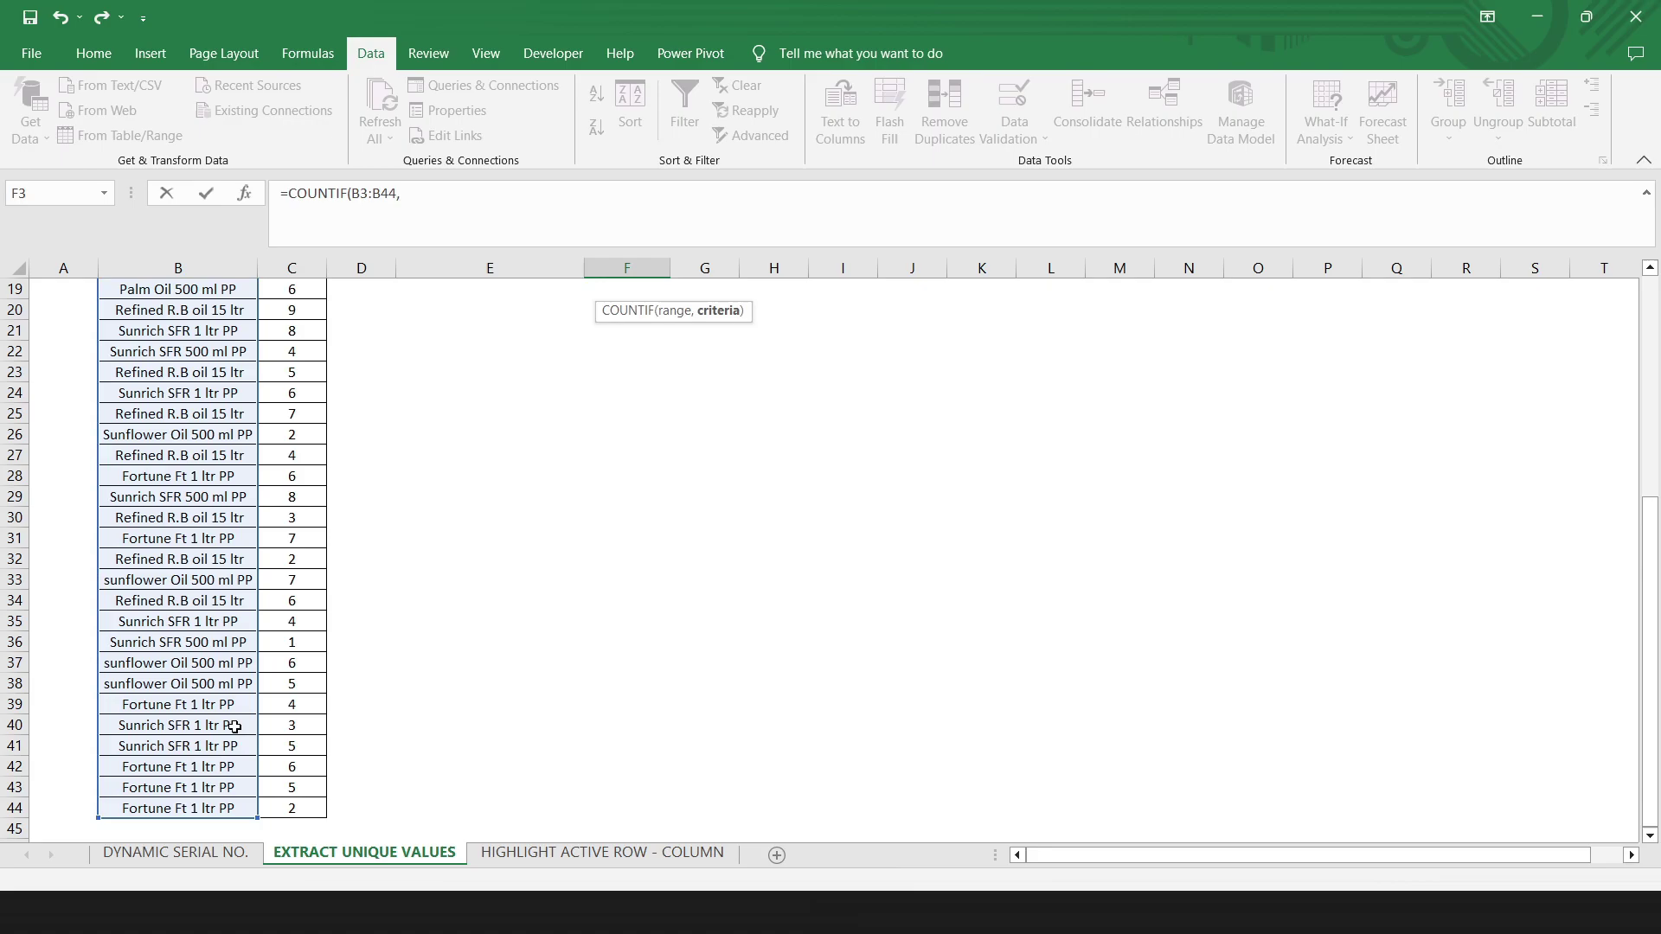
scroll(457, 644, "up", 6)
type("e3")
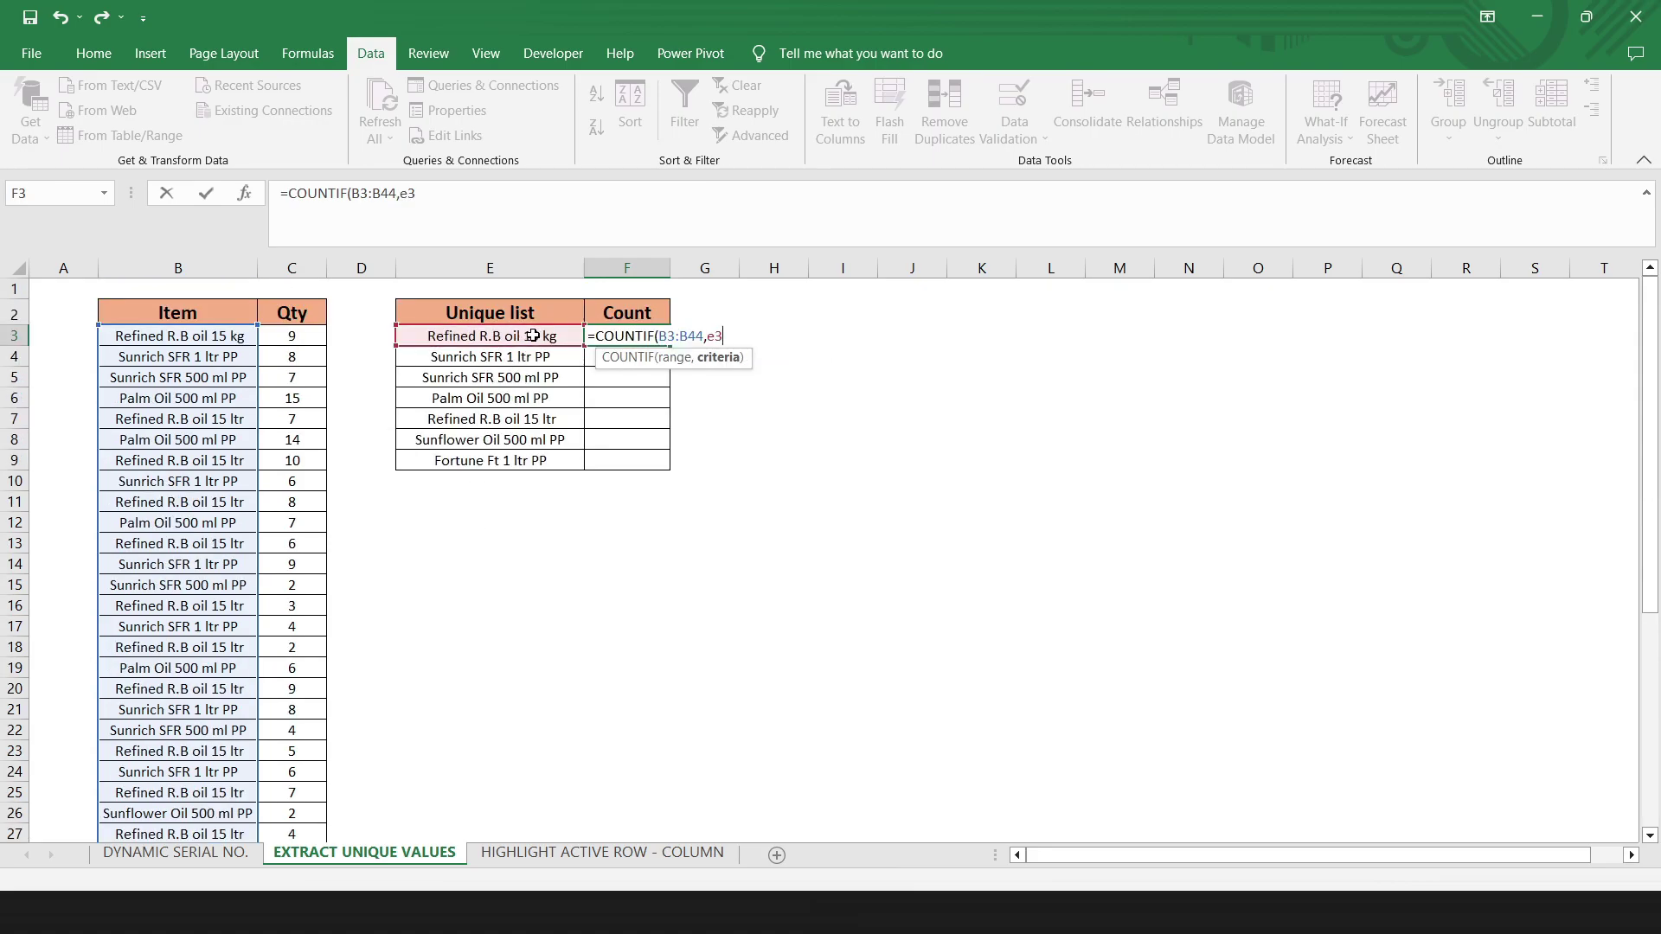
type(")")
key("ctrl+Return")
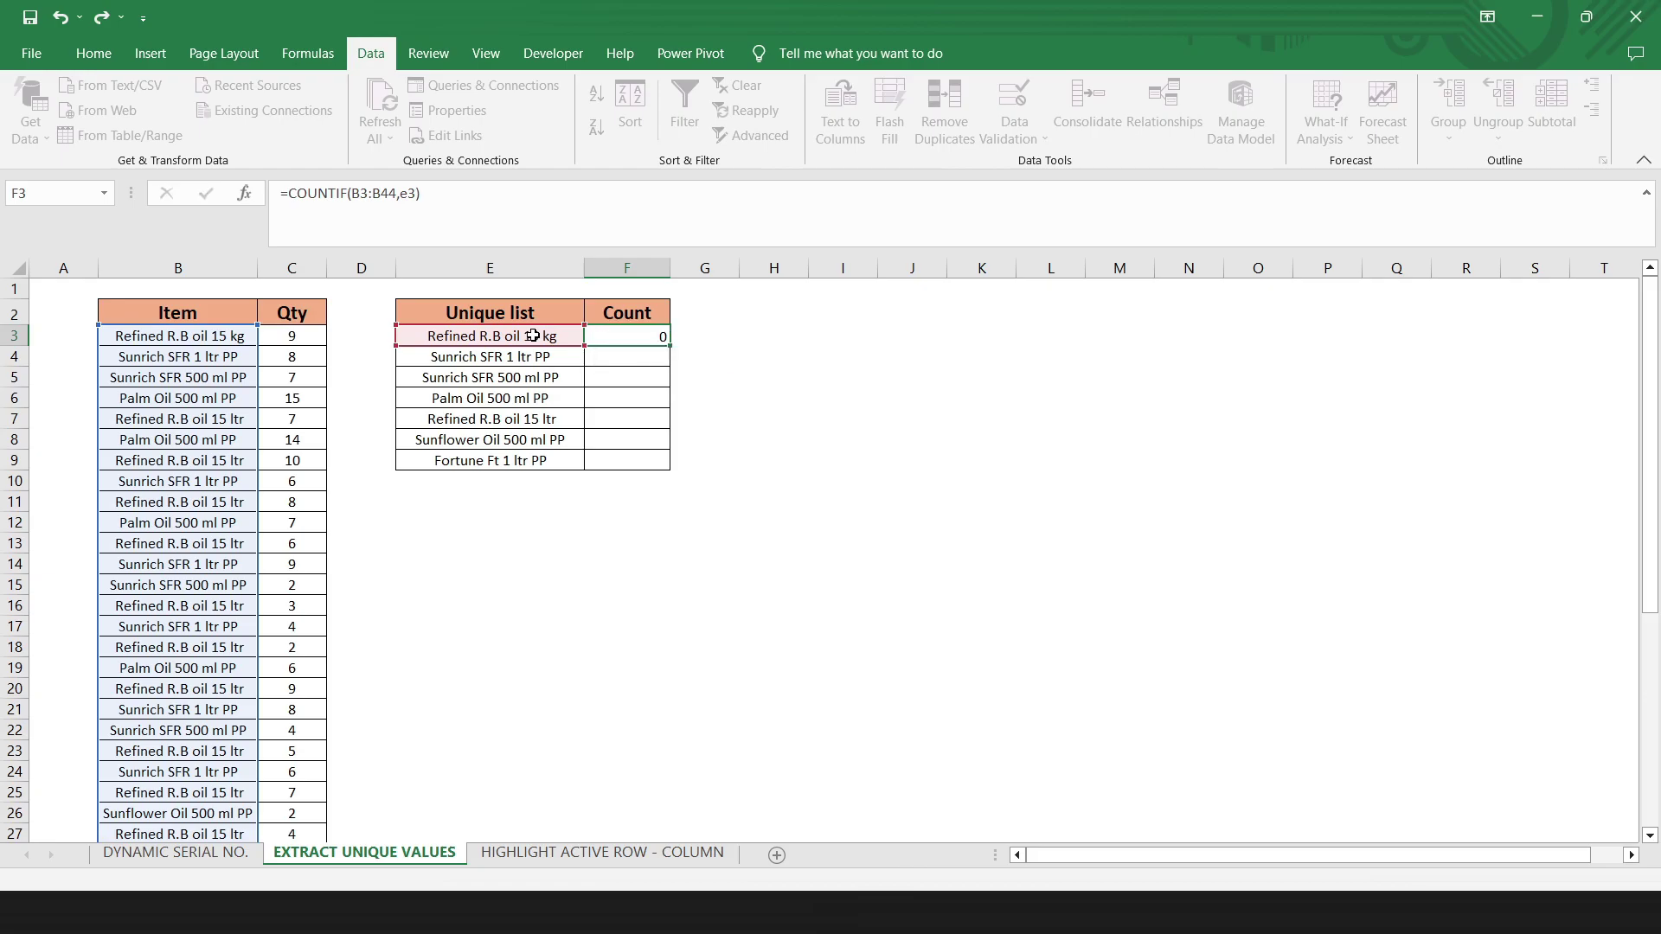
double_click(669, 346)
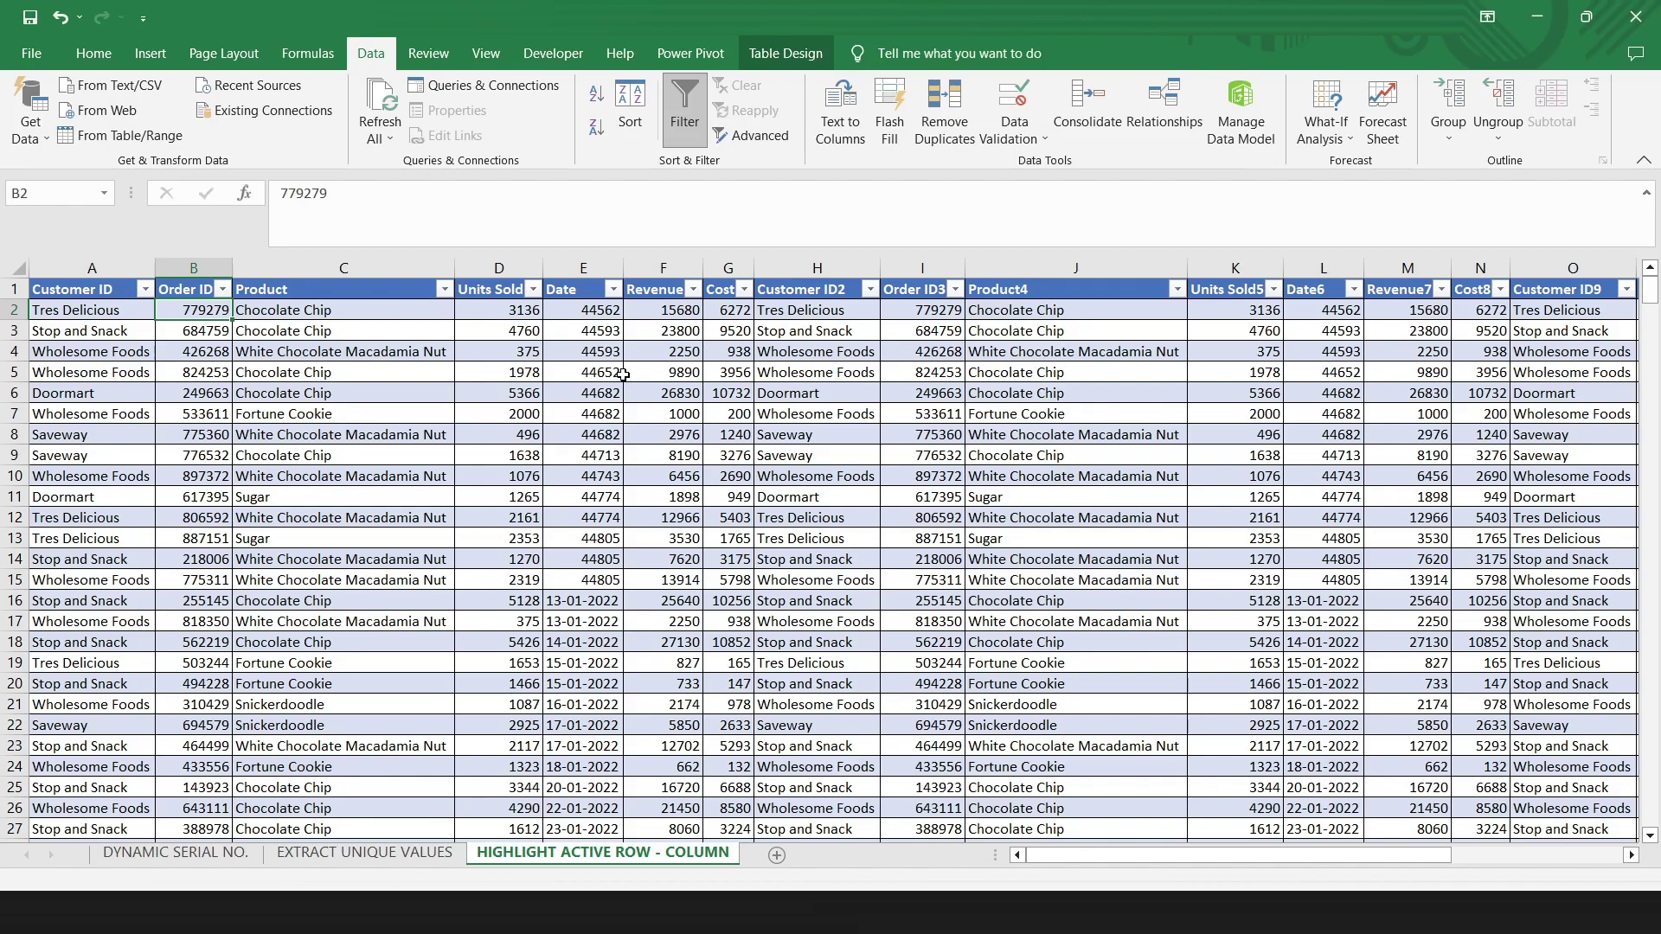
- Select the table data and start a new formula rule =OR(CELL("COL")=COLUMN(),CELL("ROW")=ROW())
left_click(128, 311)
key("ctrl+shift+End")
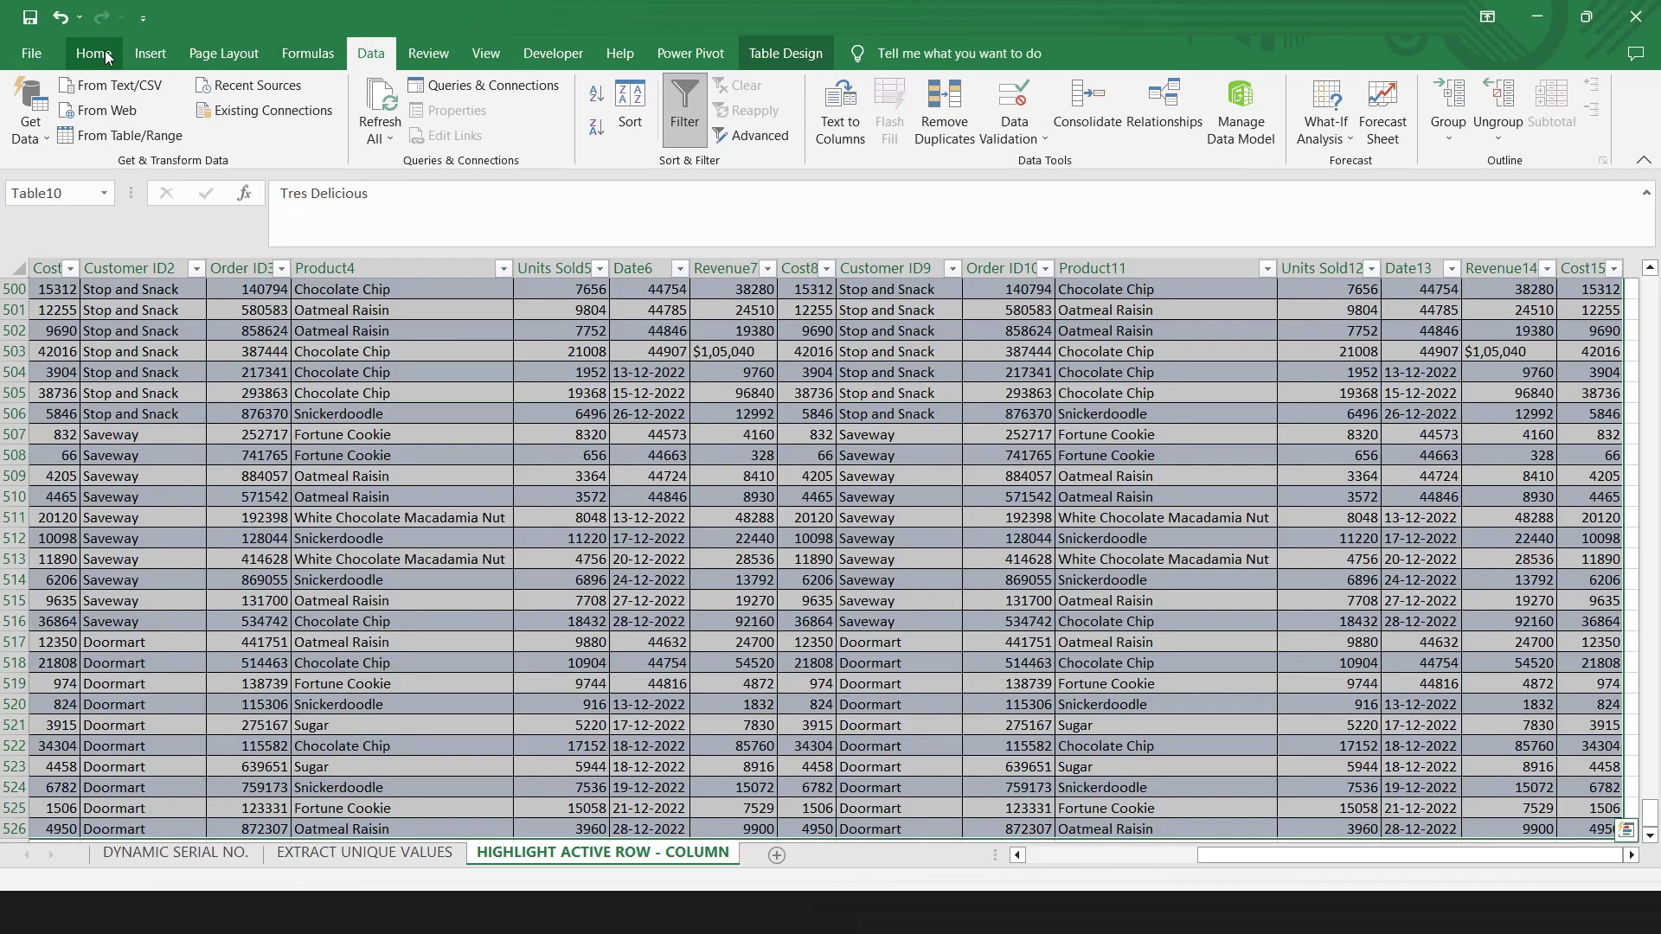
left_click(93, 53)
left_click(935, 136)
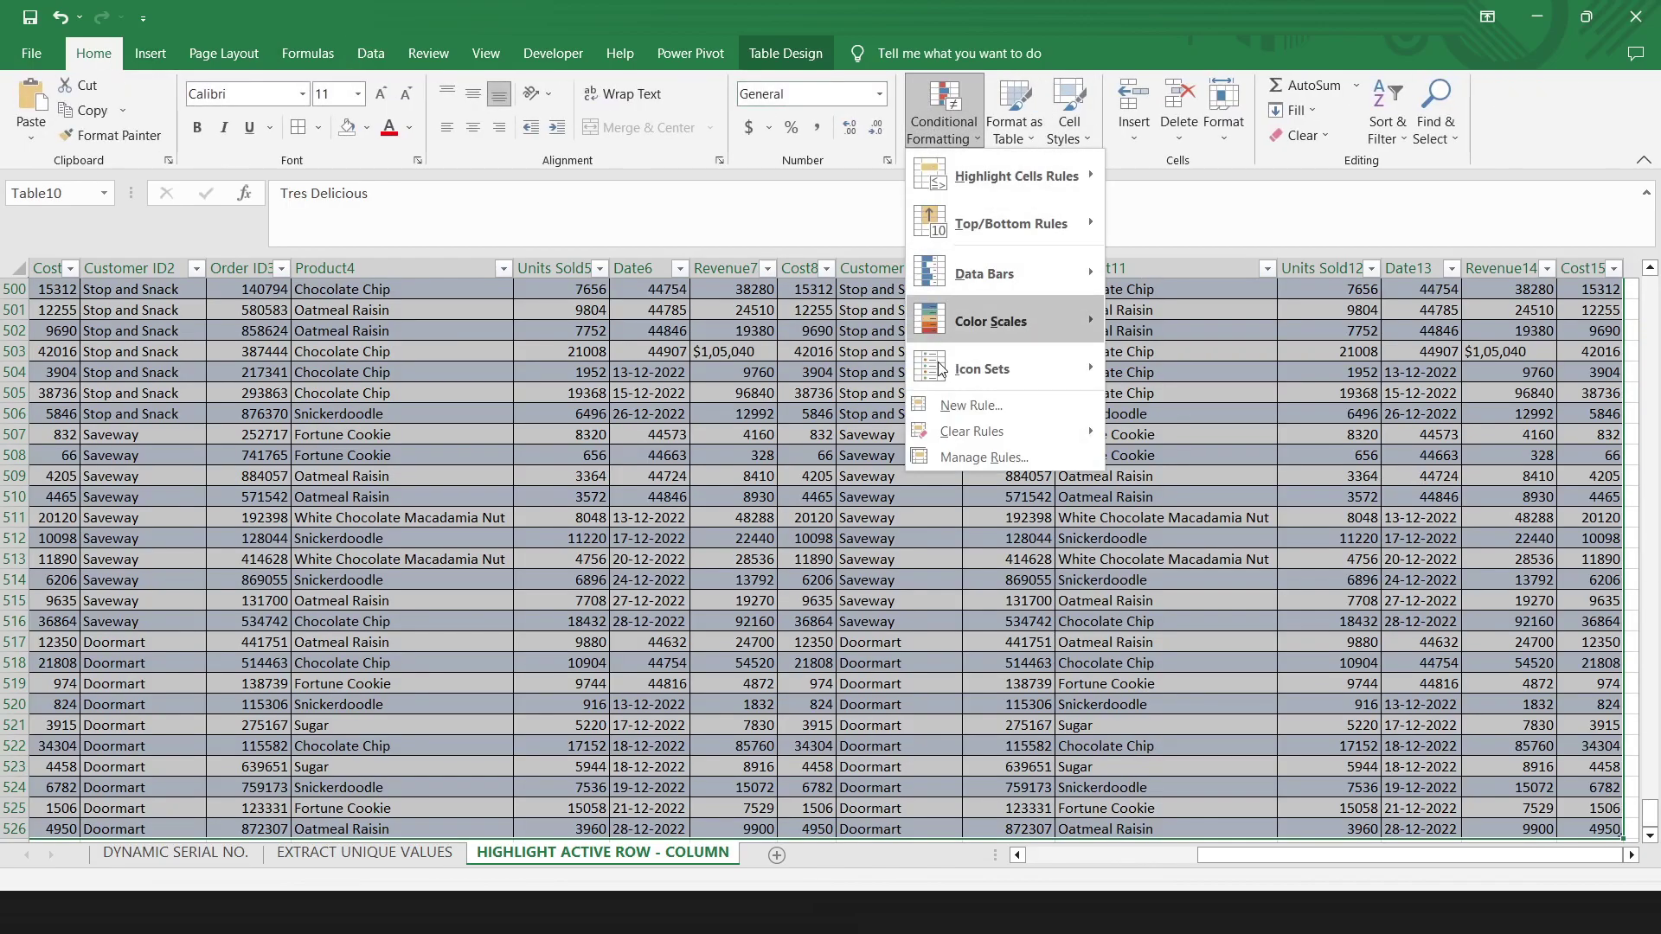
left_click(941, 406)
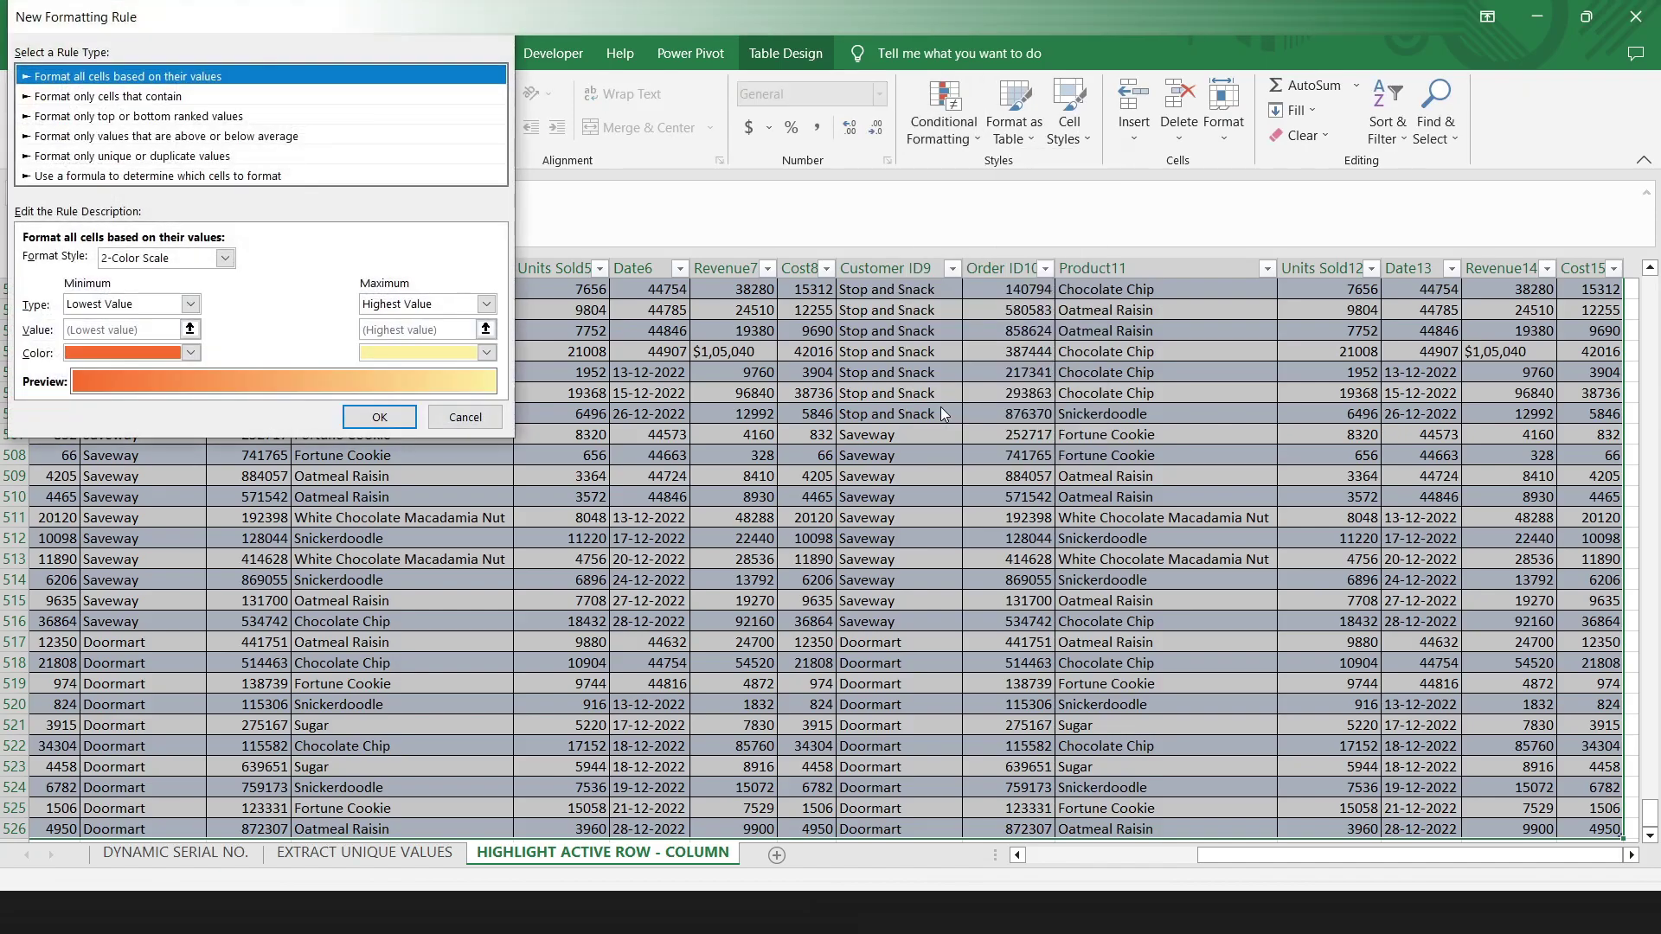
left_click(190, 176)
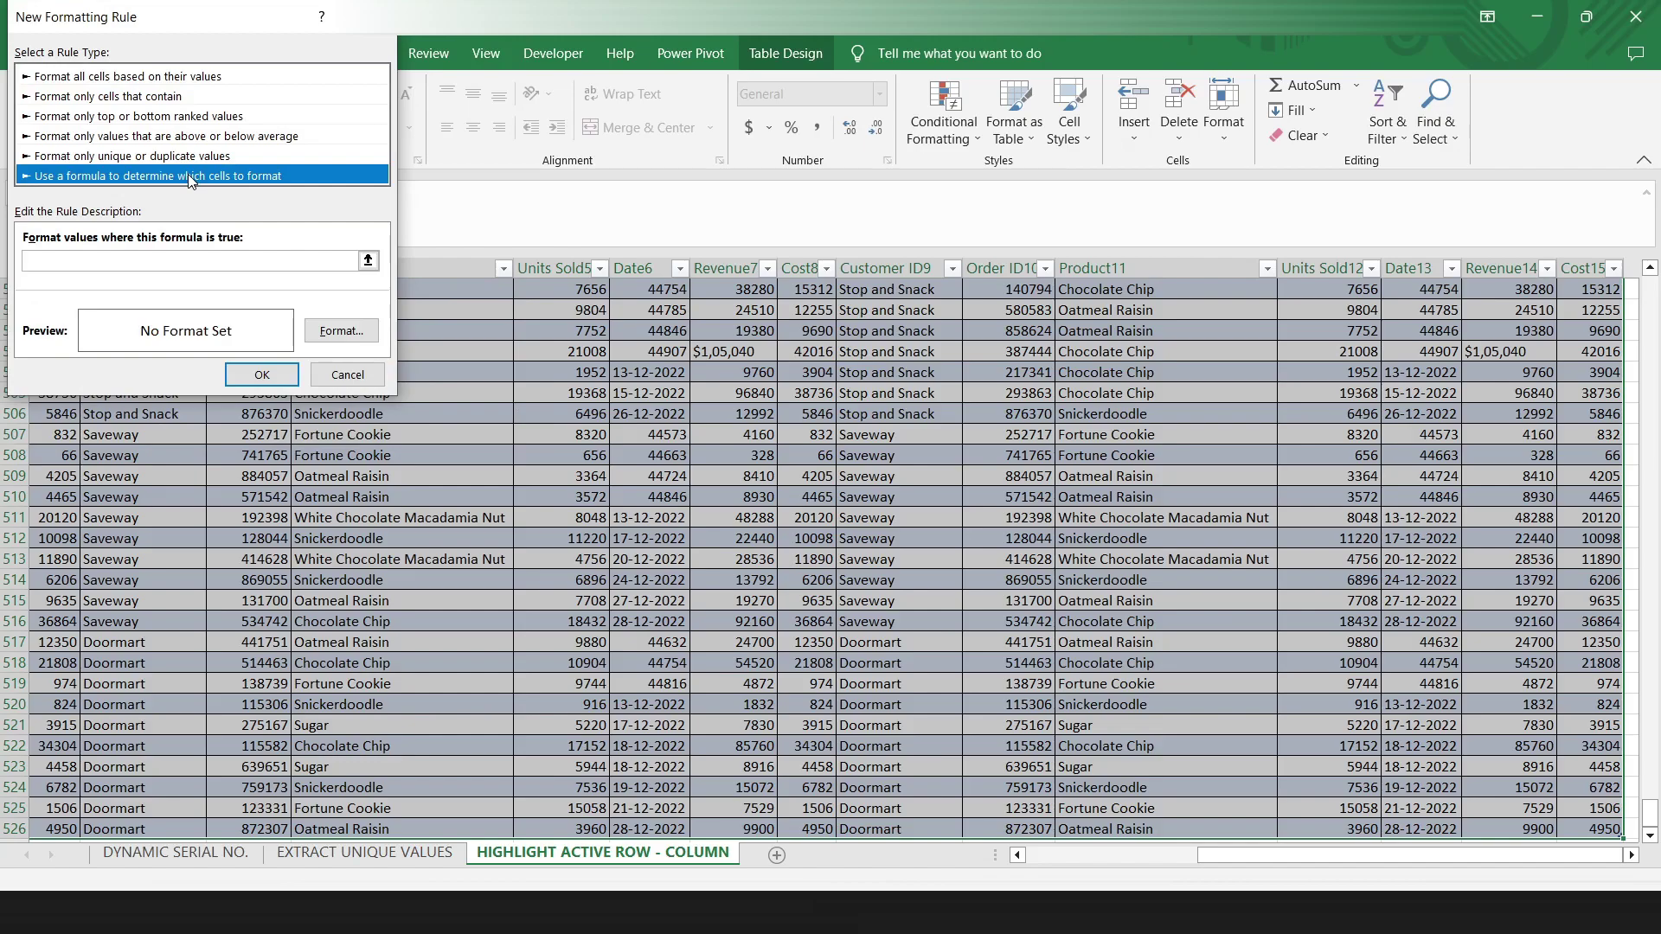
left_click(140, 259)
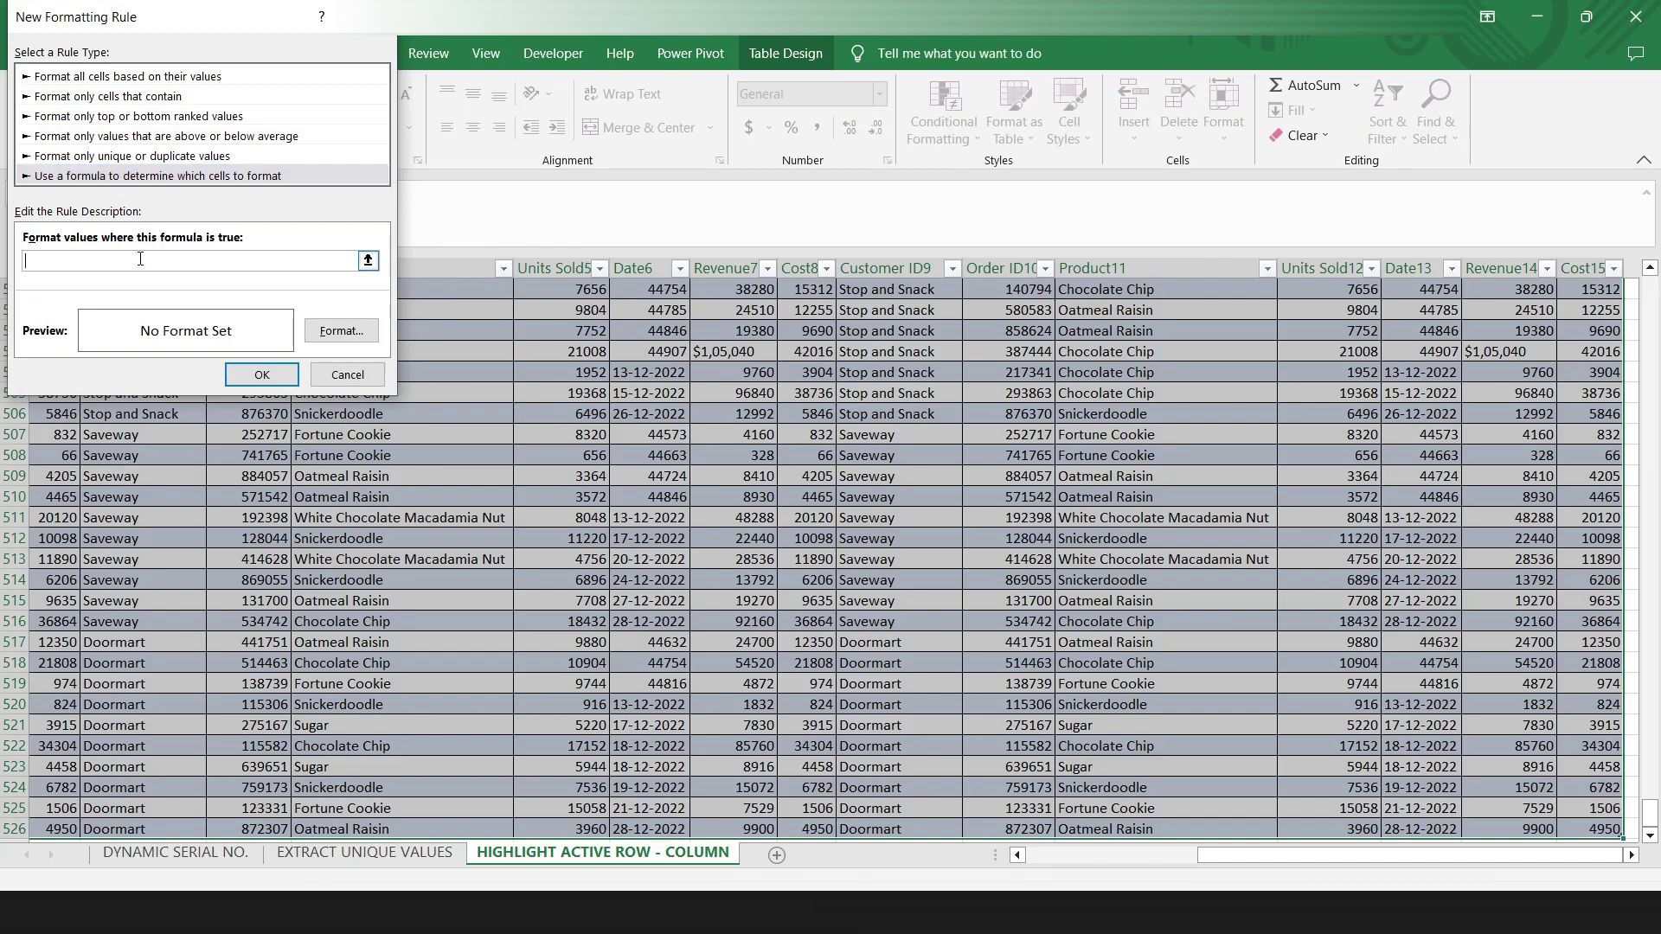
type("=OR(CELL(\"COL\")=COLUMN(),CELL(\"ROW\")=ROW(")
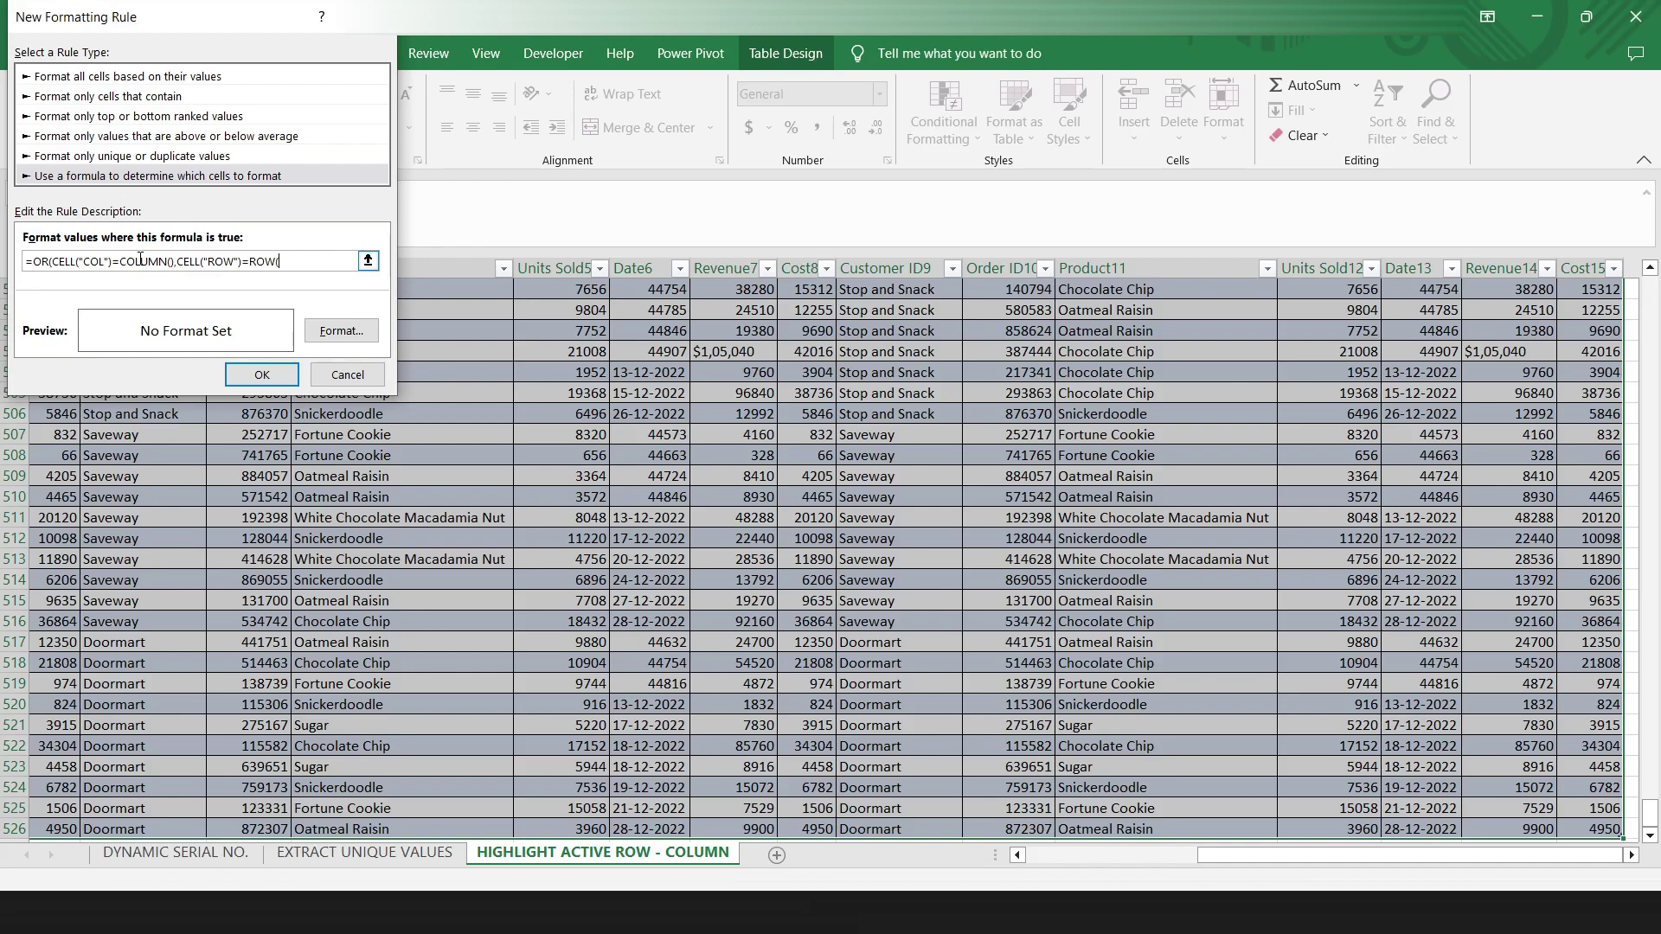
- Set the rule's format to a light yellow fill
left_click(342, 332)
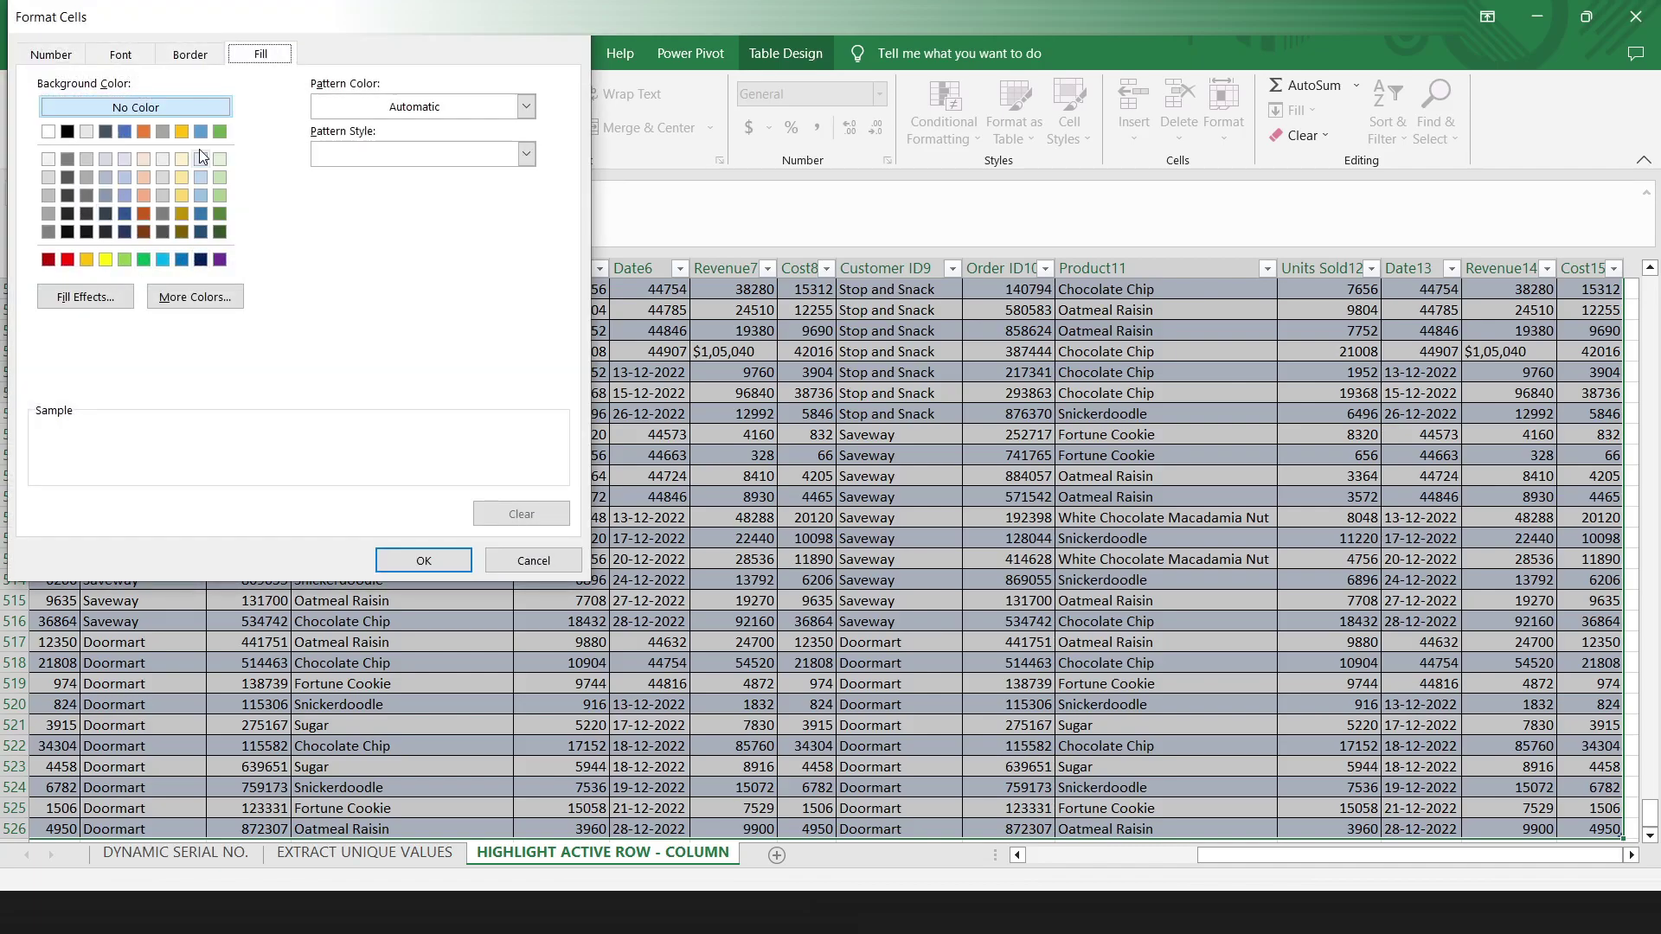
left_click(199, 195)
left_click(182, 196)
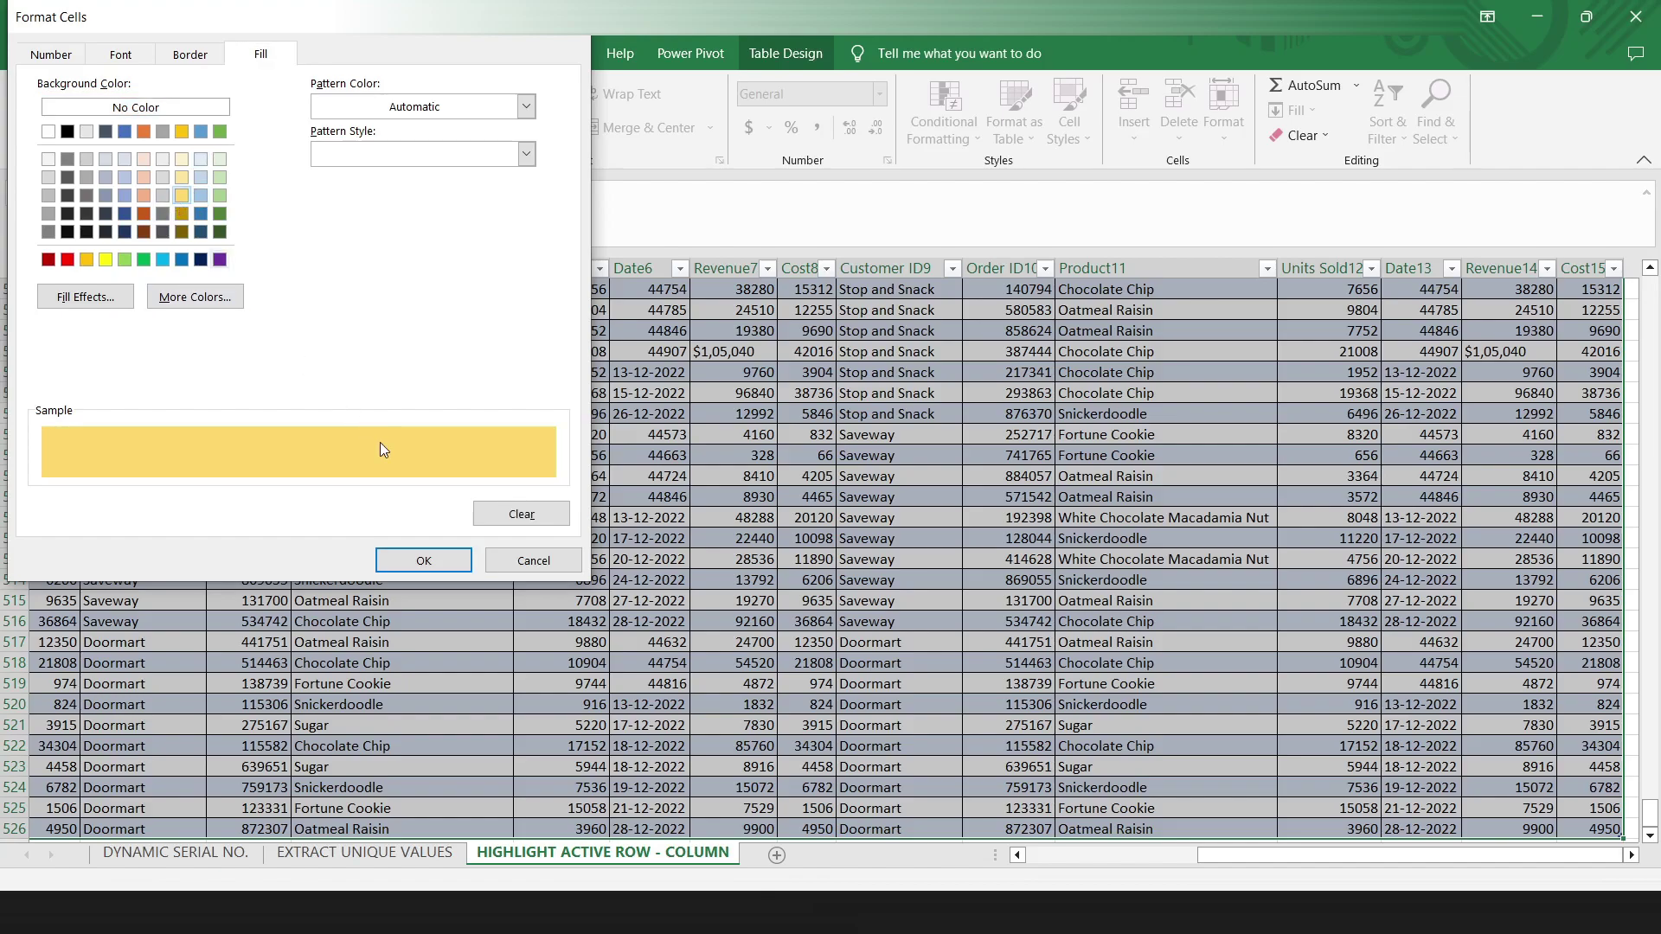
left_click(430, 560)
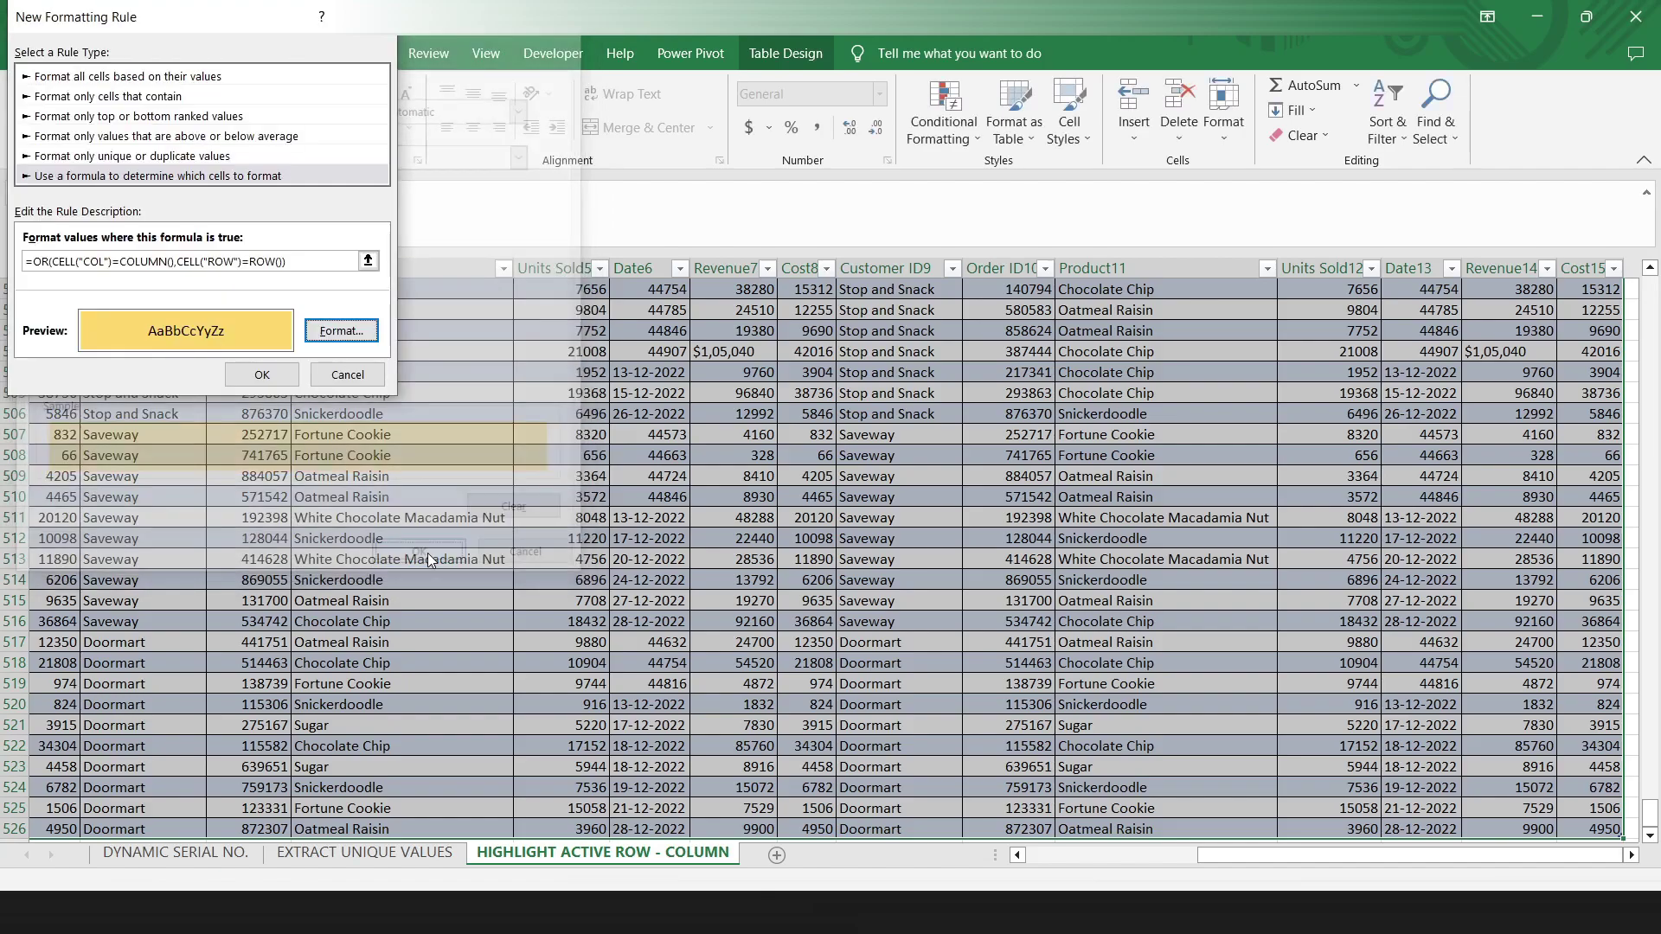
- Apply the yellow highlight rule and test it on cells like M504, I508, K512, Q515 and J504
left_click(262, 375)
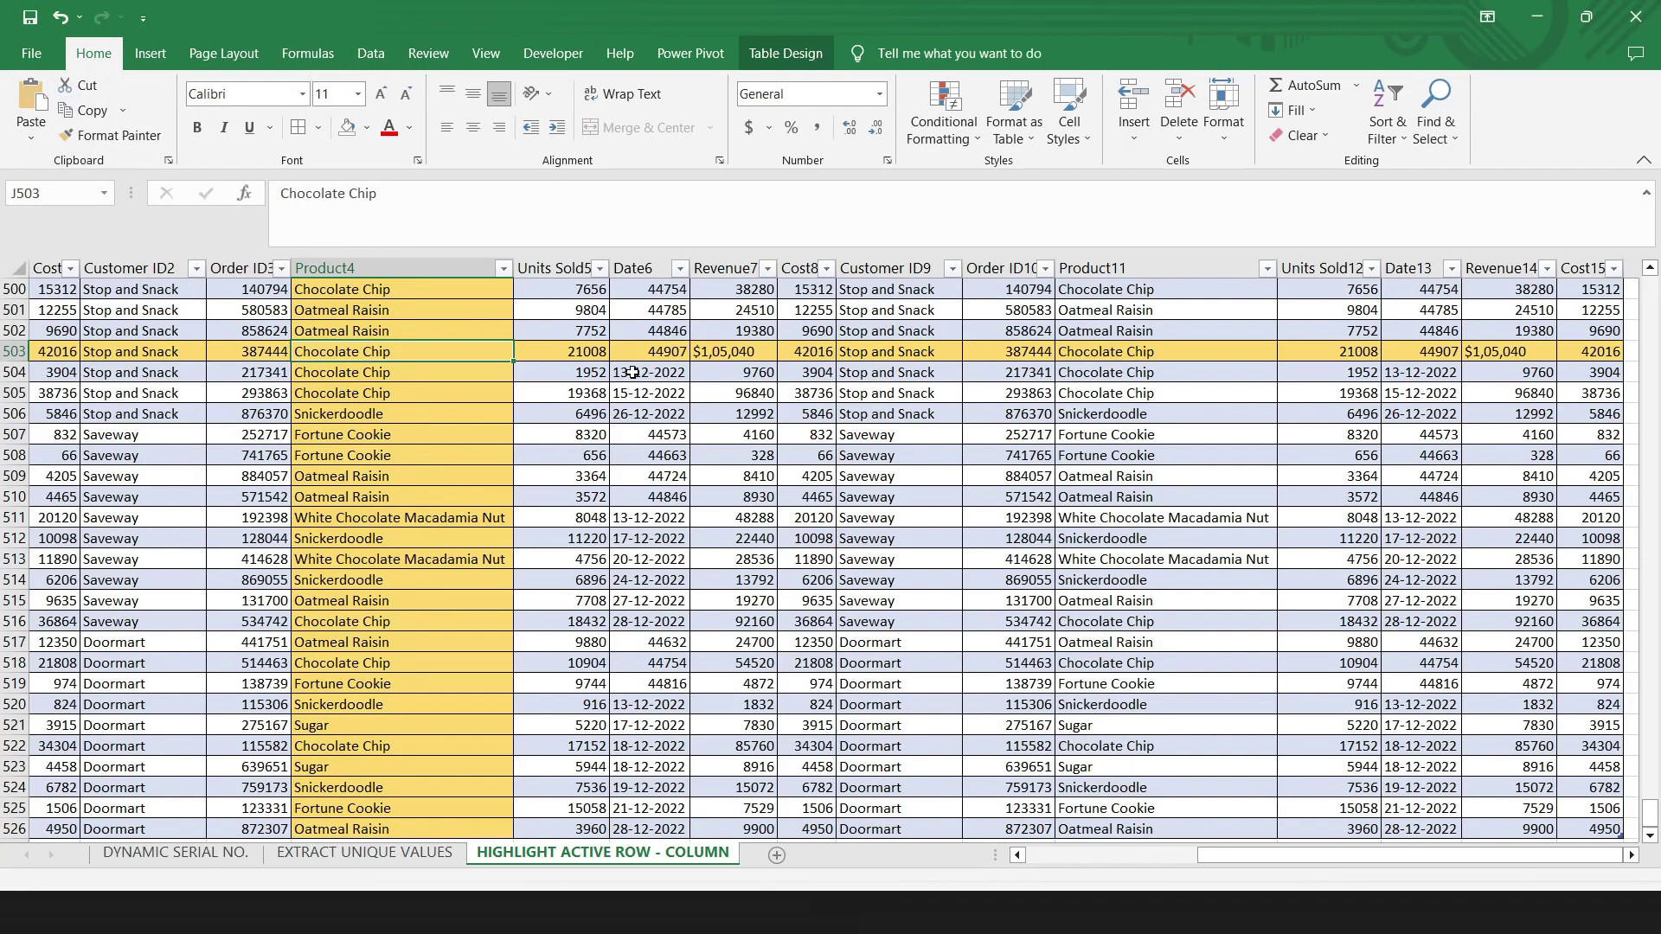
left_click(734, 371)
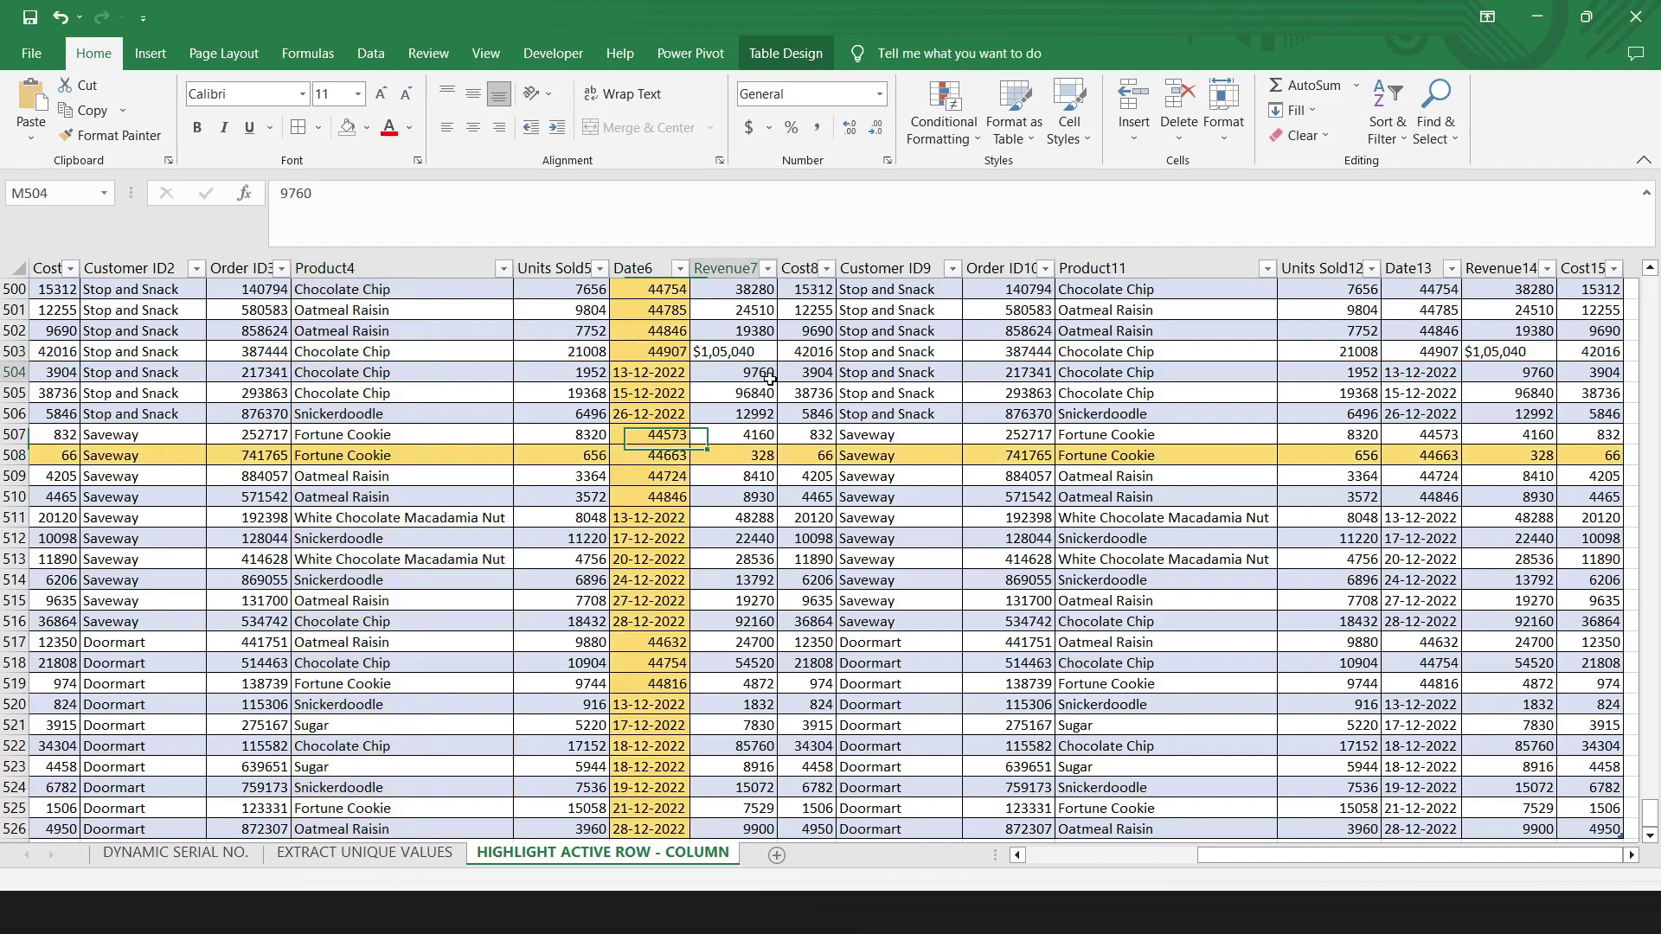
left_click(331, 353)
left_click(227, 456)
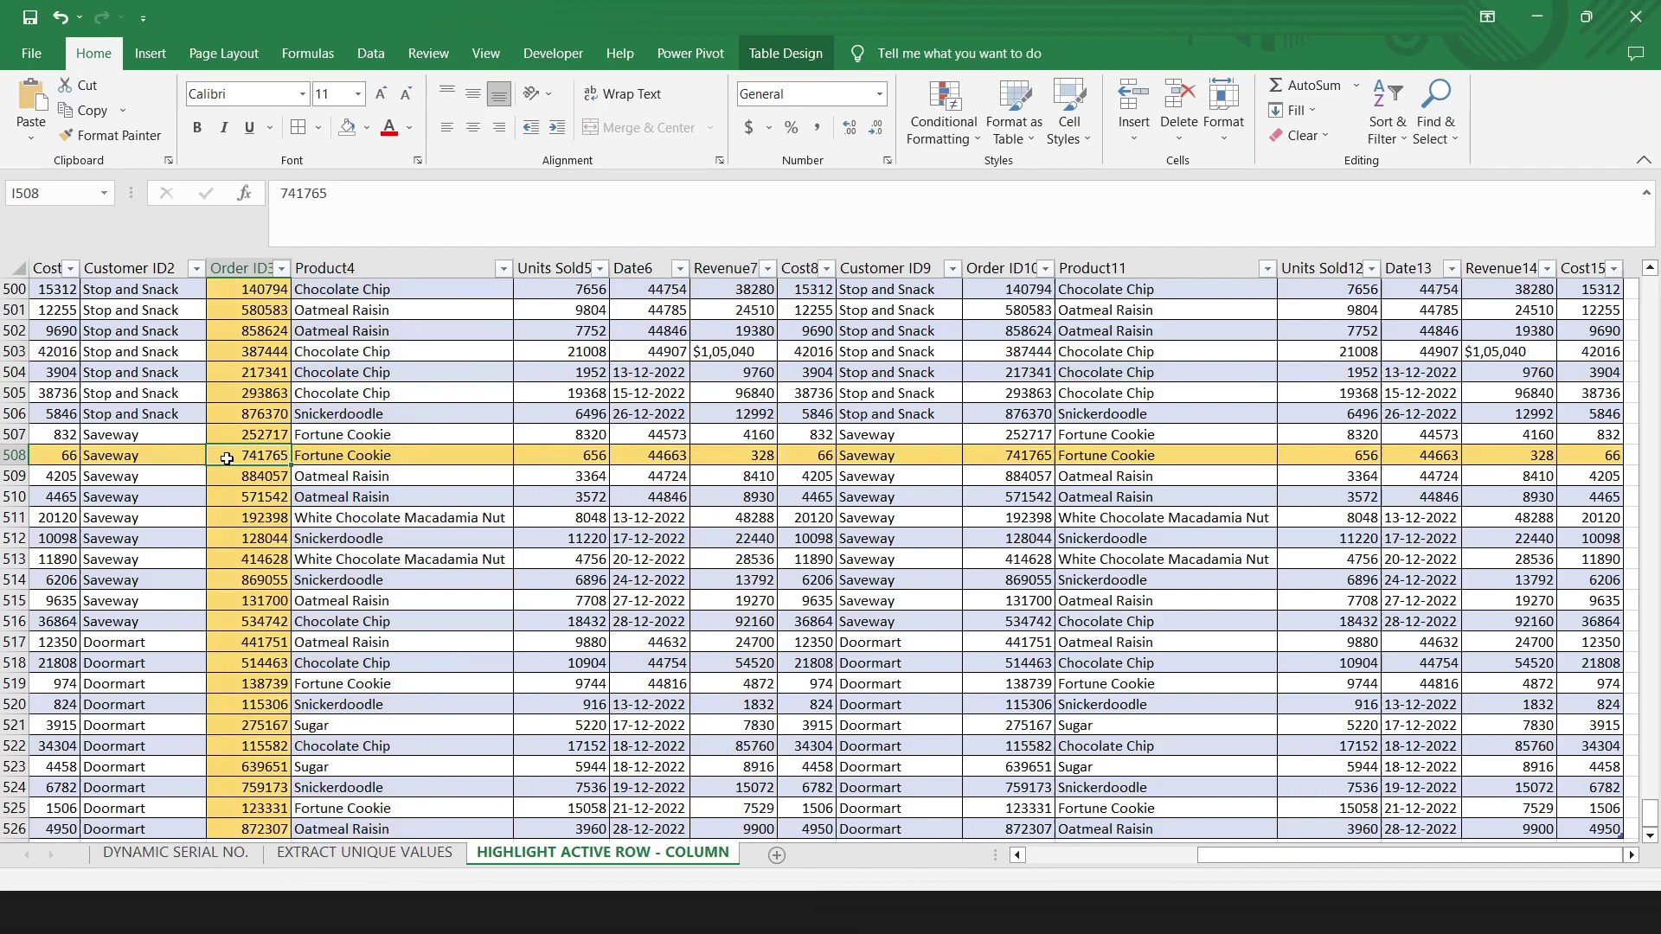
left_click(648, 413)
left_click(802, 489)
left_click(873, 351)
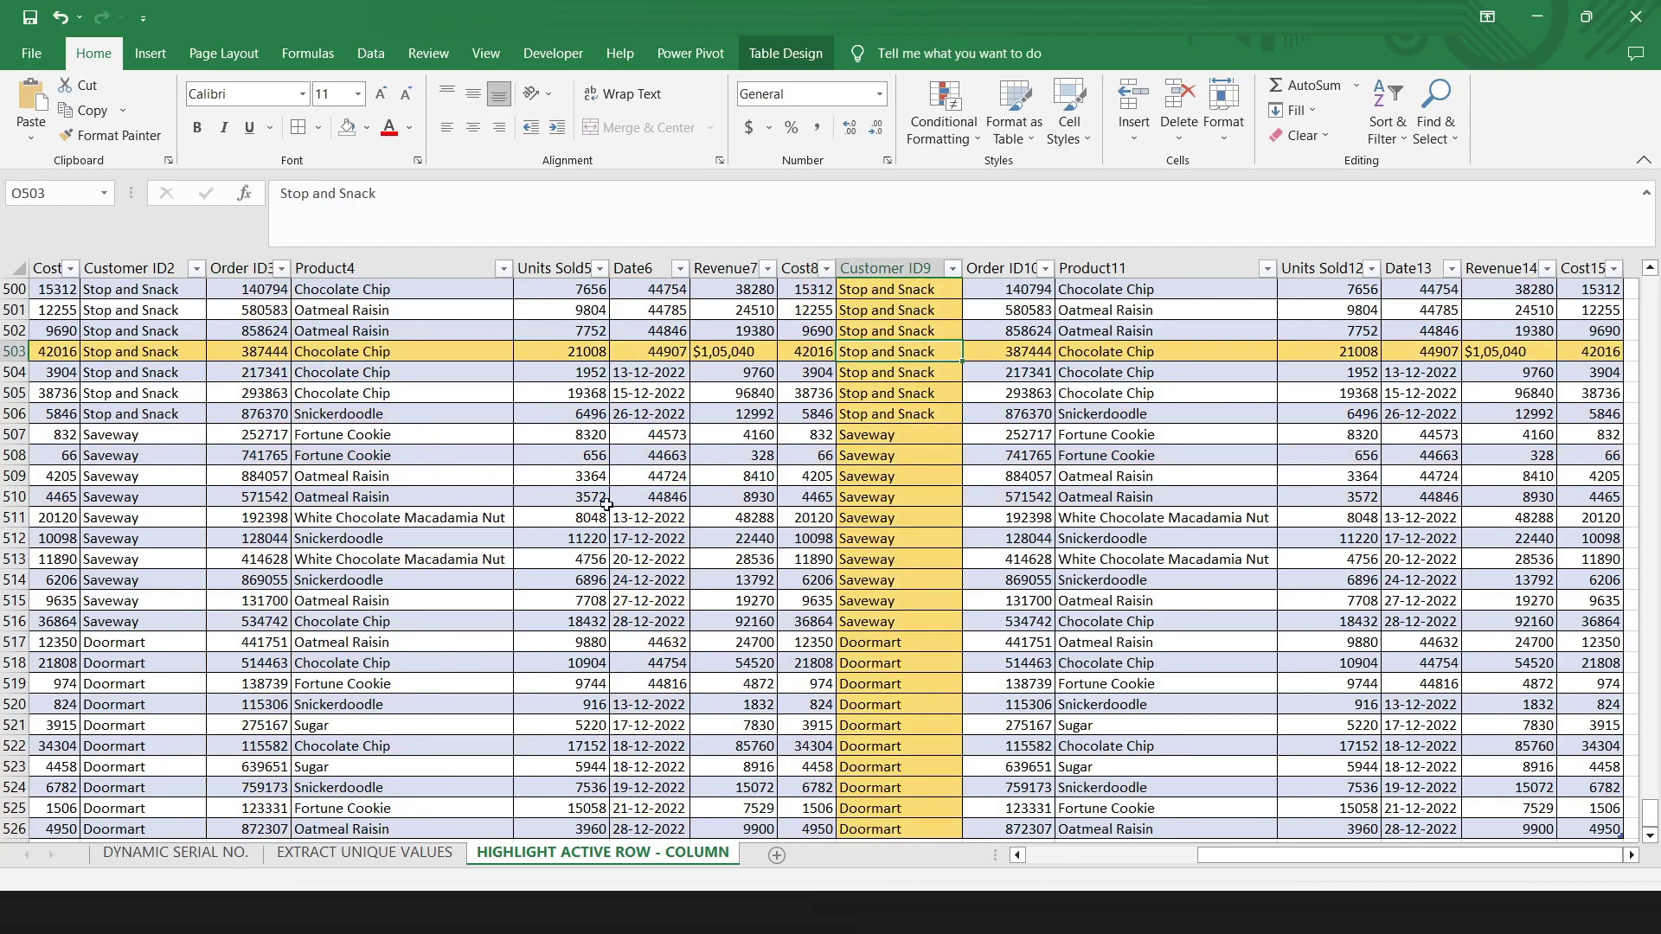
left_click(586, 534)
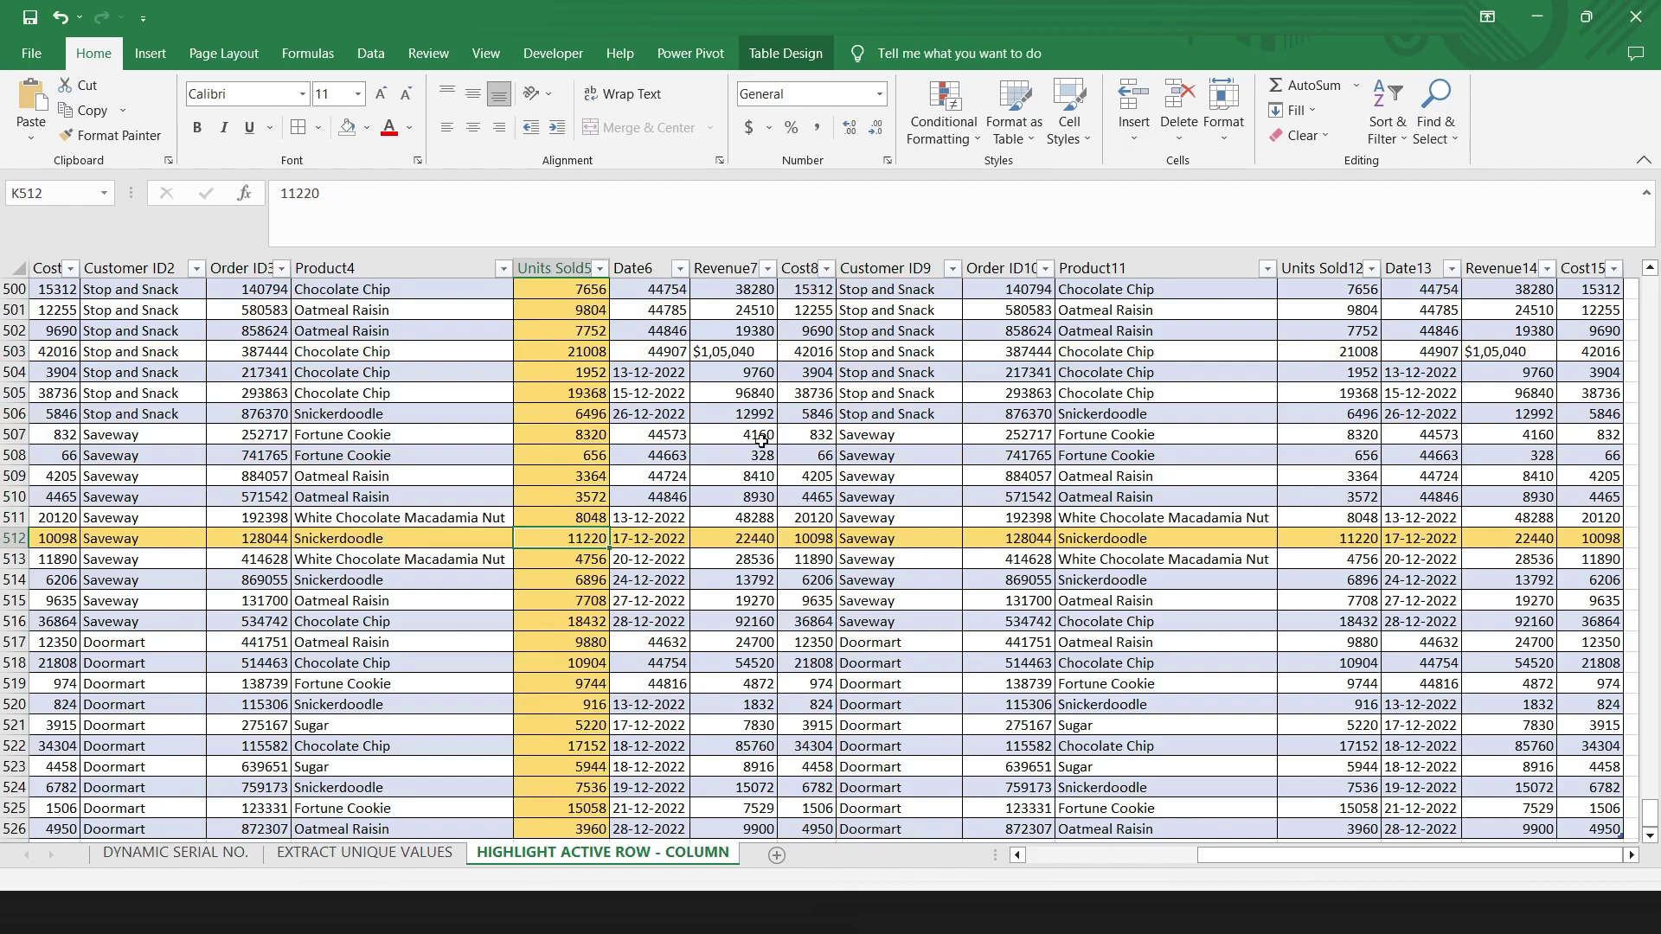
left_click(1080, 597)
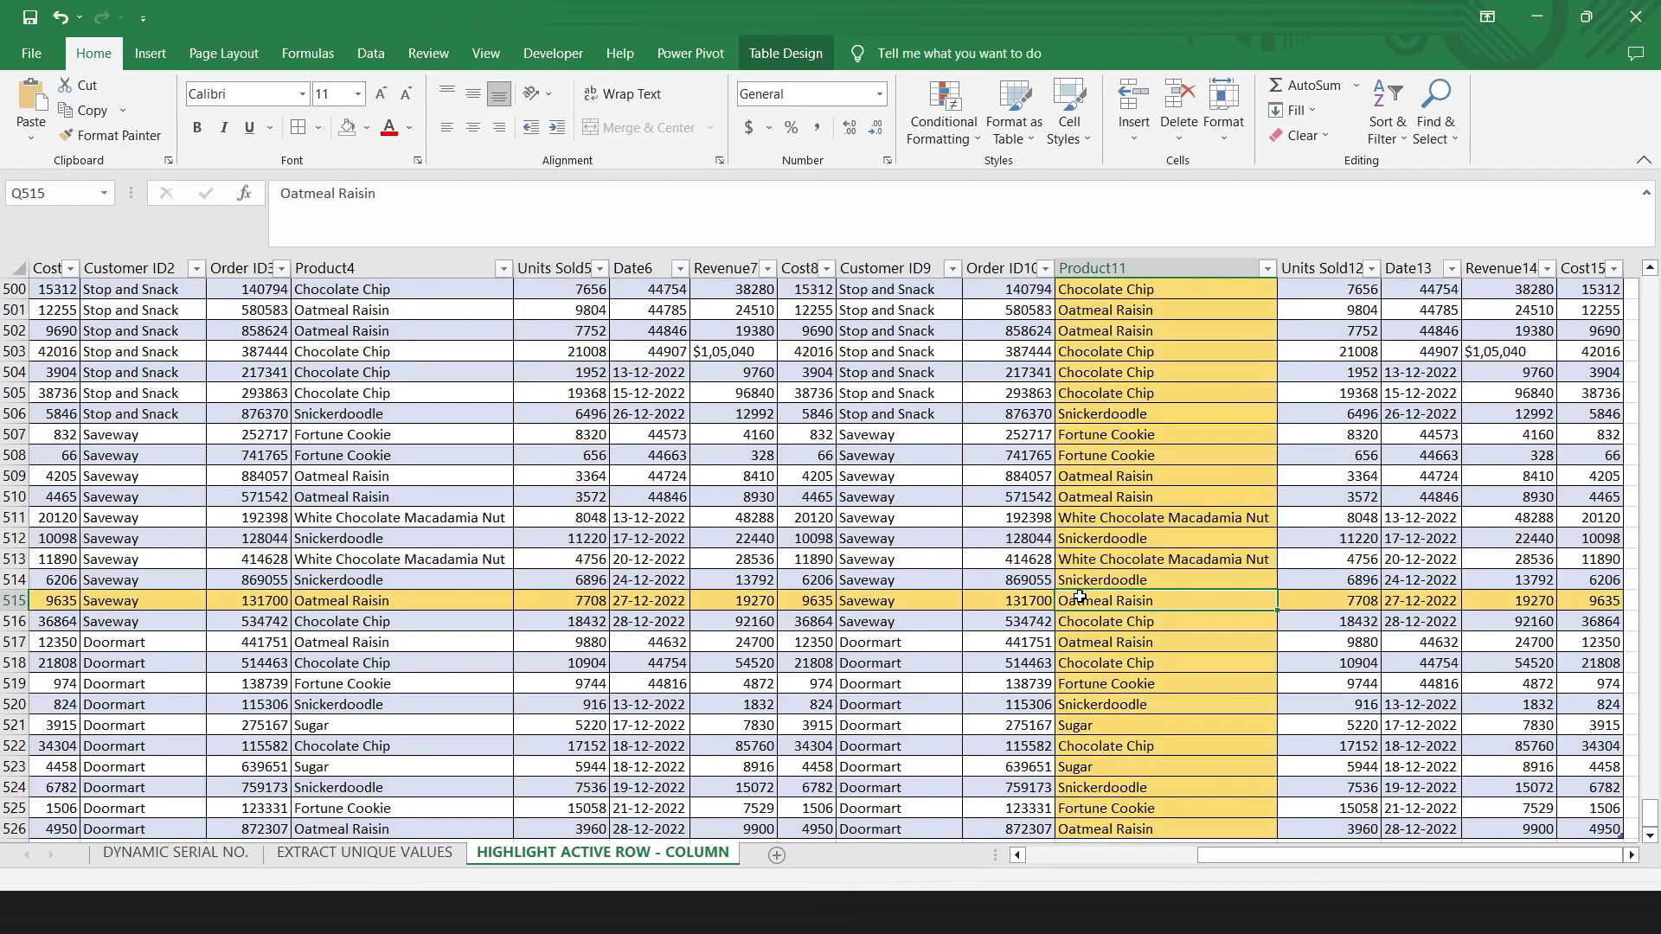
left_click(941, 519)
left_click(501, 372)
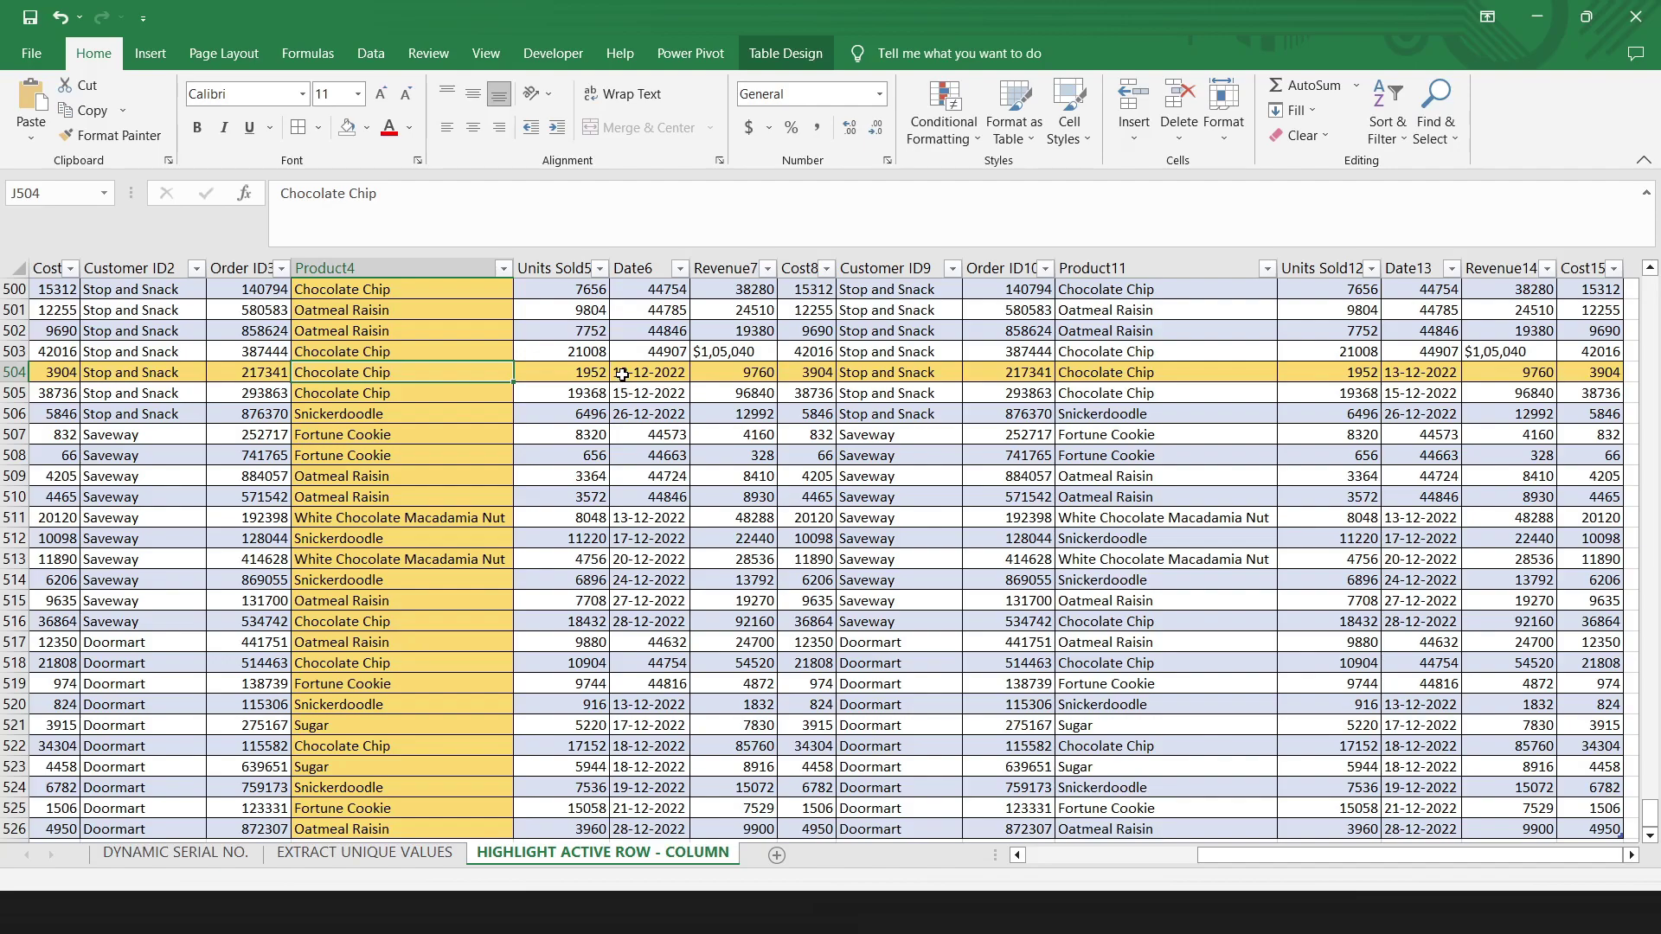
- Add a Sheet8 Worksheet_SelectionChange macro running Application.Calculate when CutCopyMode is False
key("alt+F11")
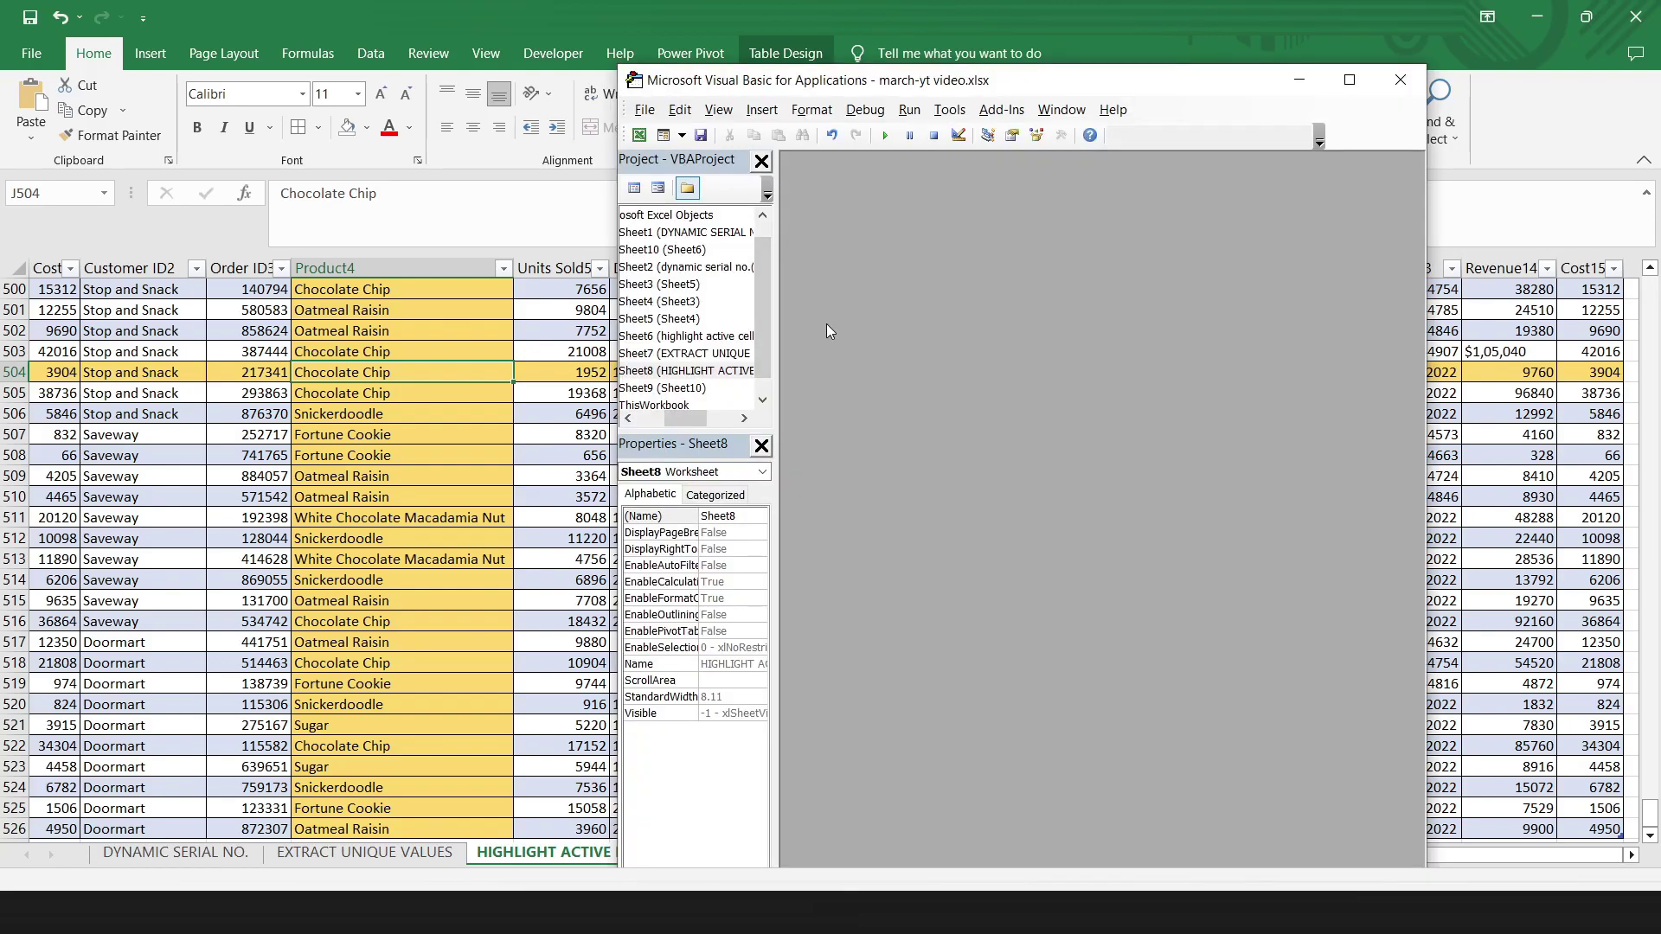
double_click(702, 370)
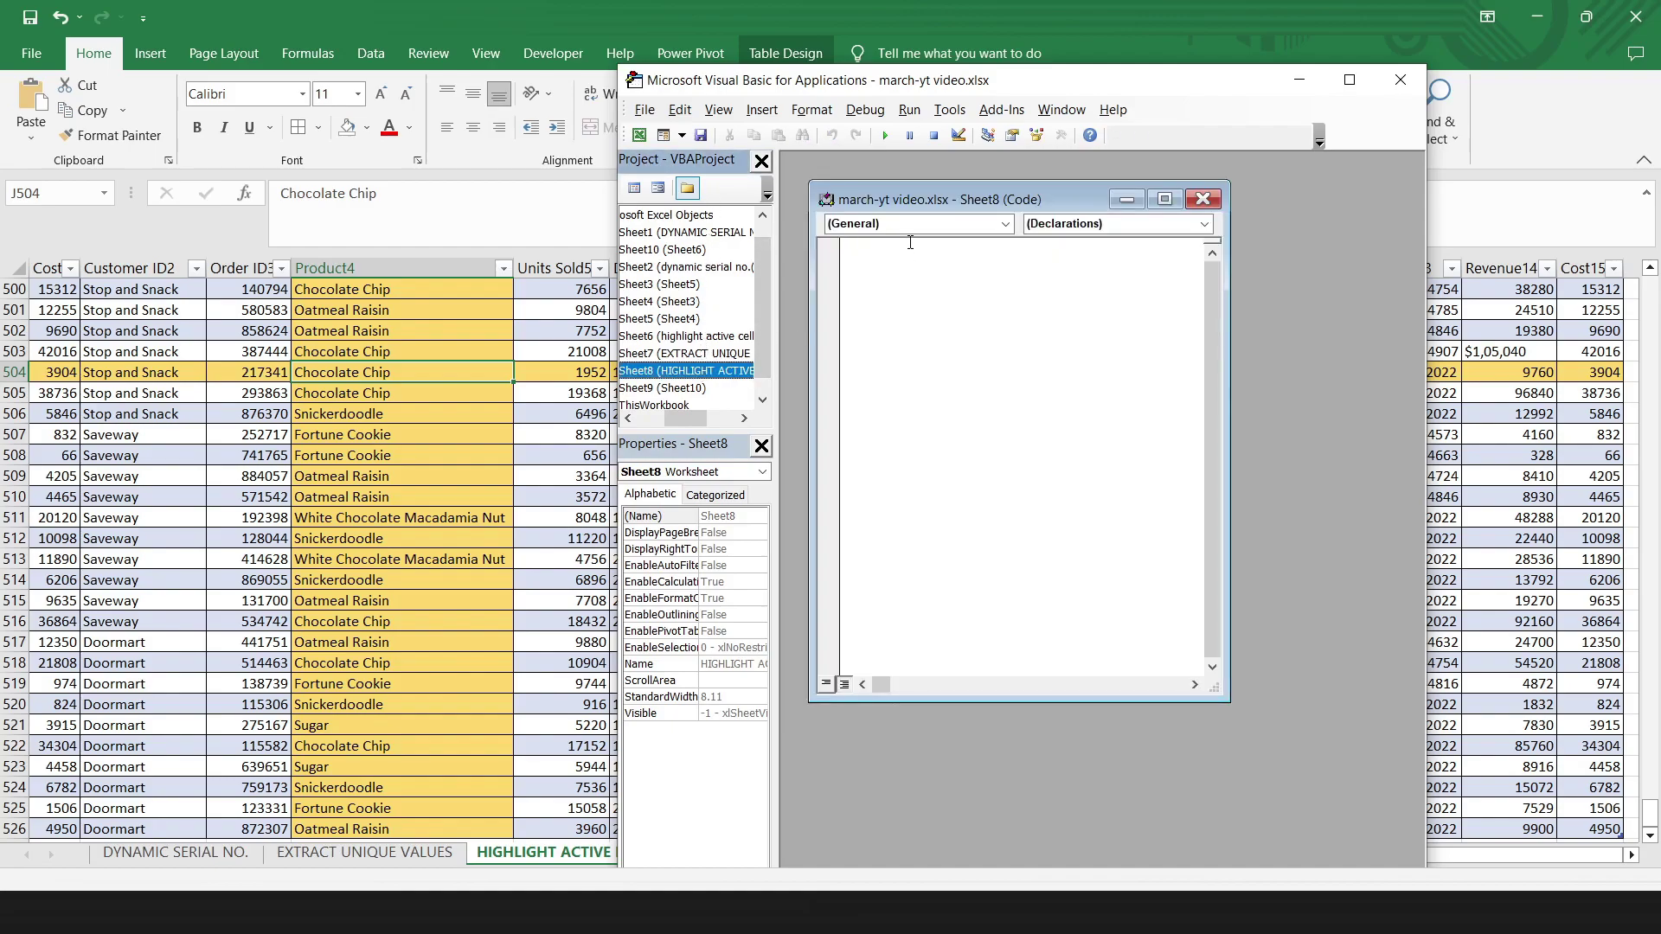
left_click(904, 224)
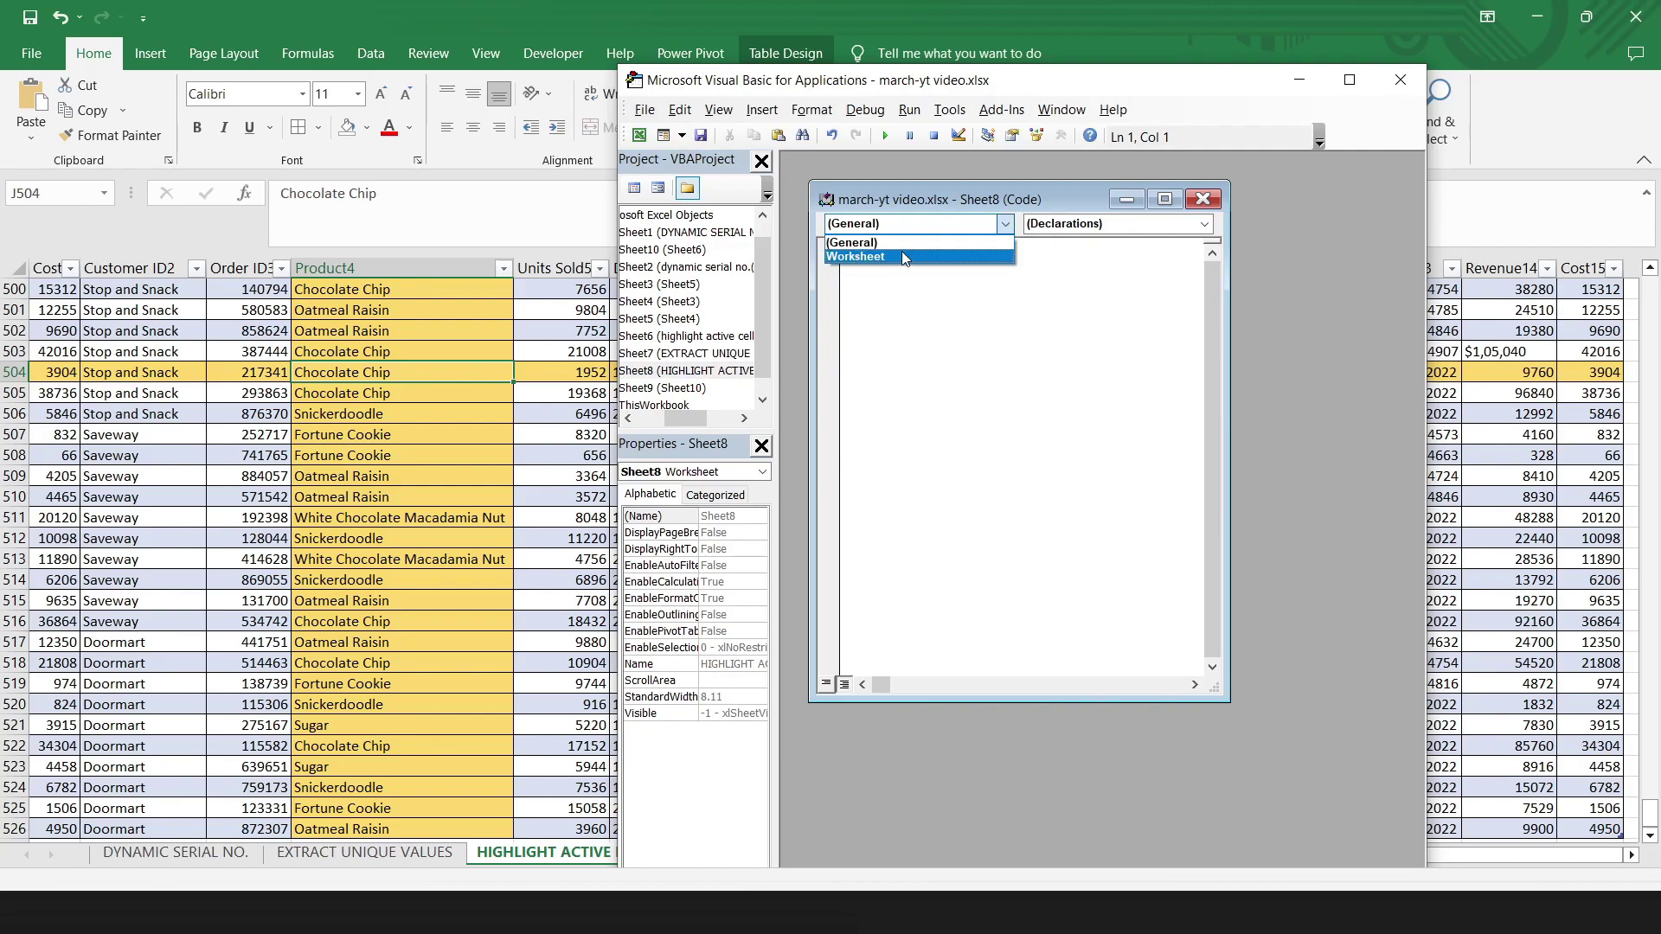
left_click(902, 256)
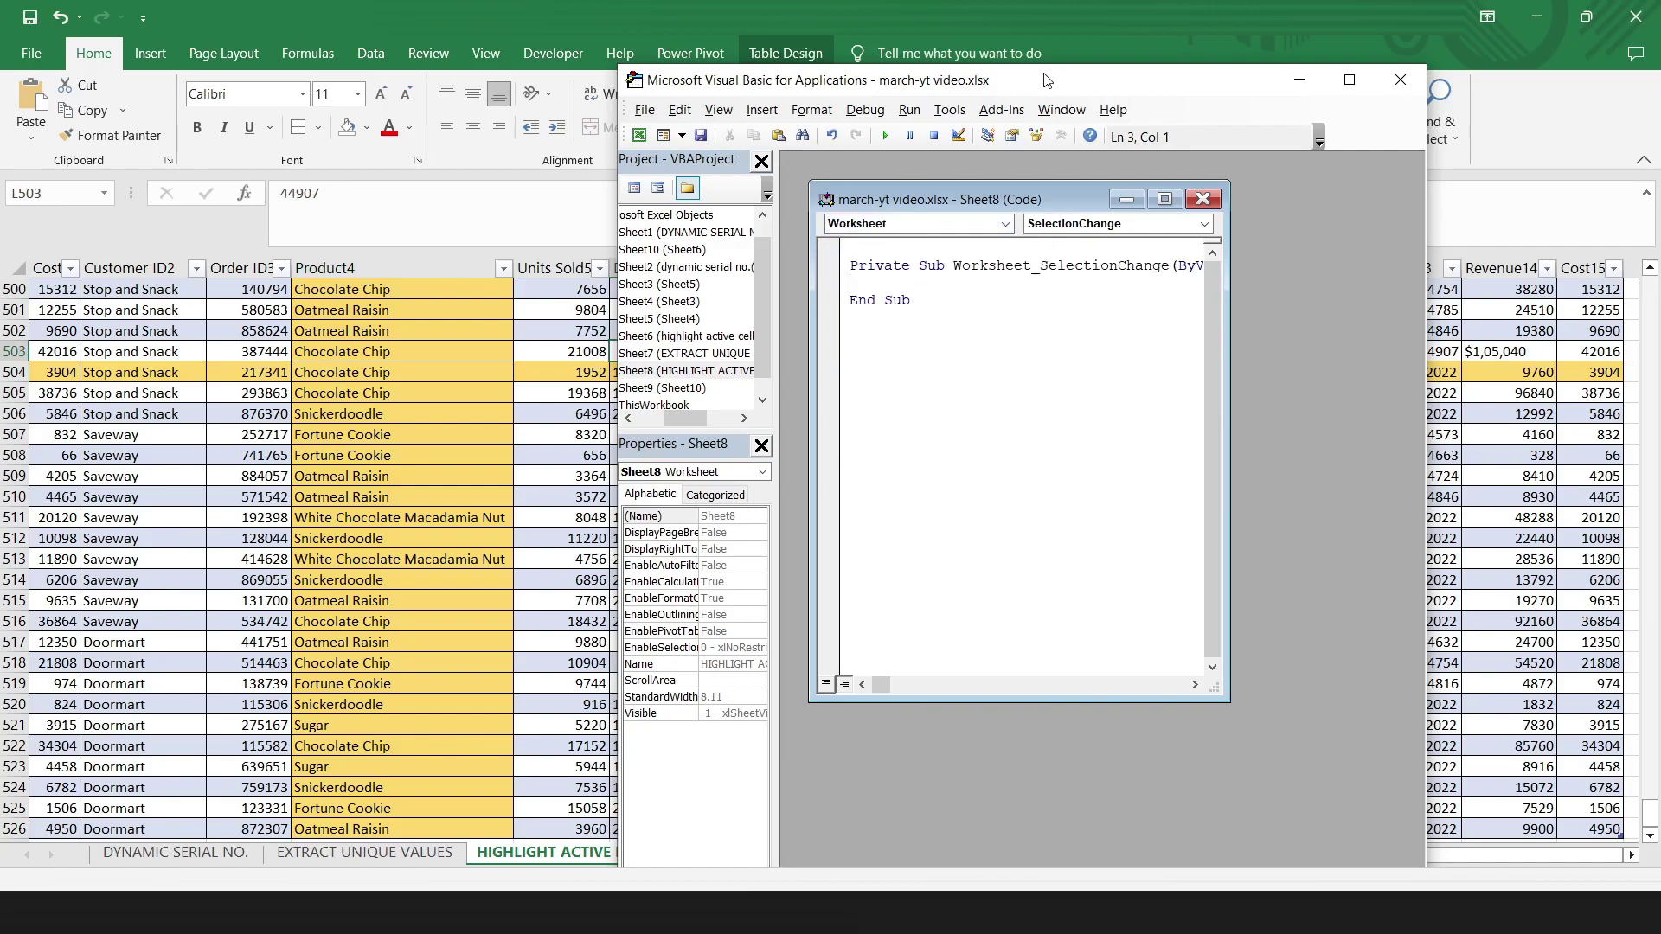
type("IF application.c")
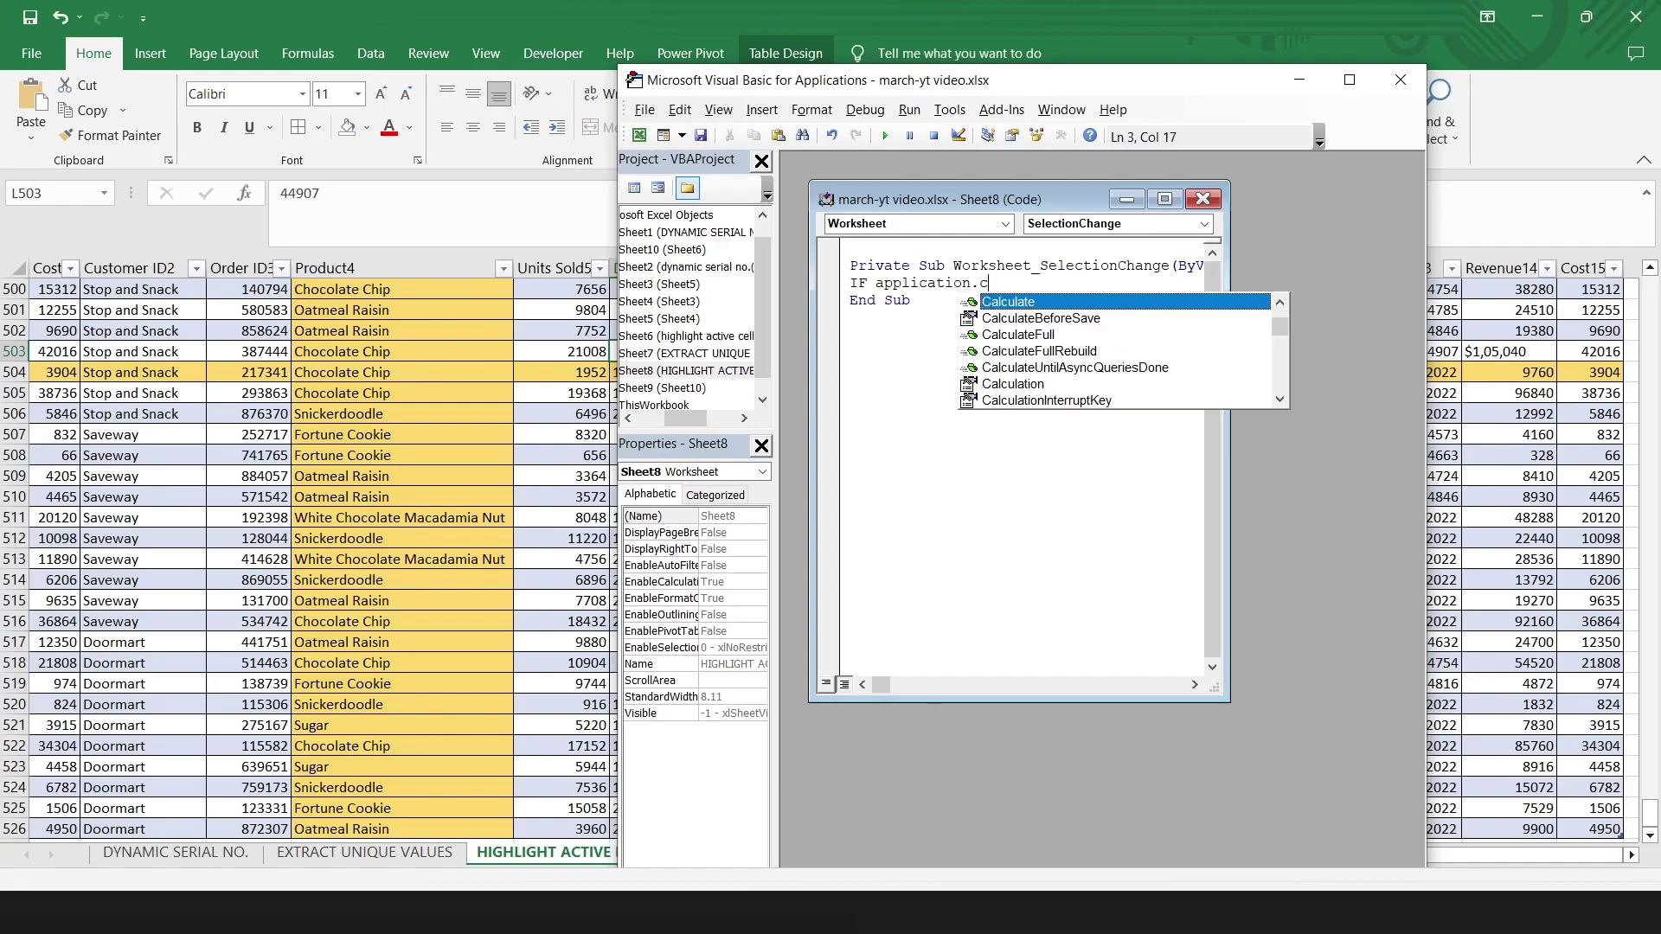
type("utCopyMode = false then")
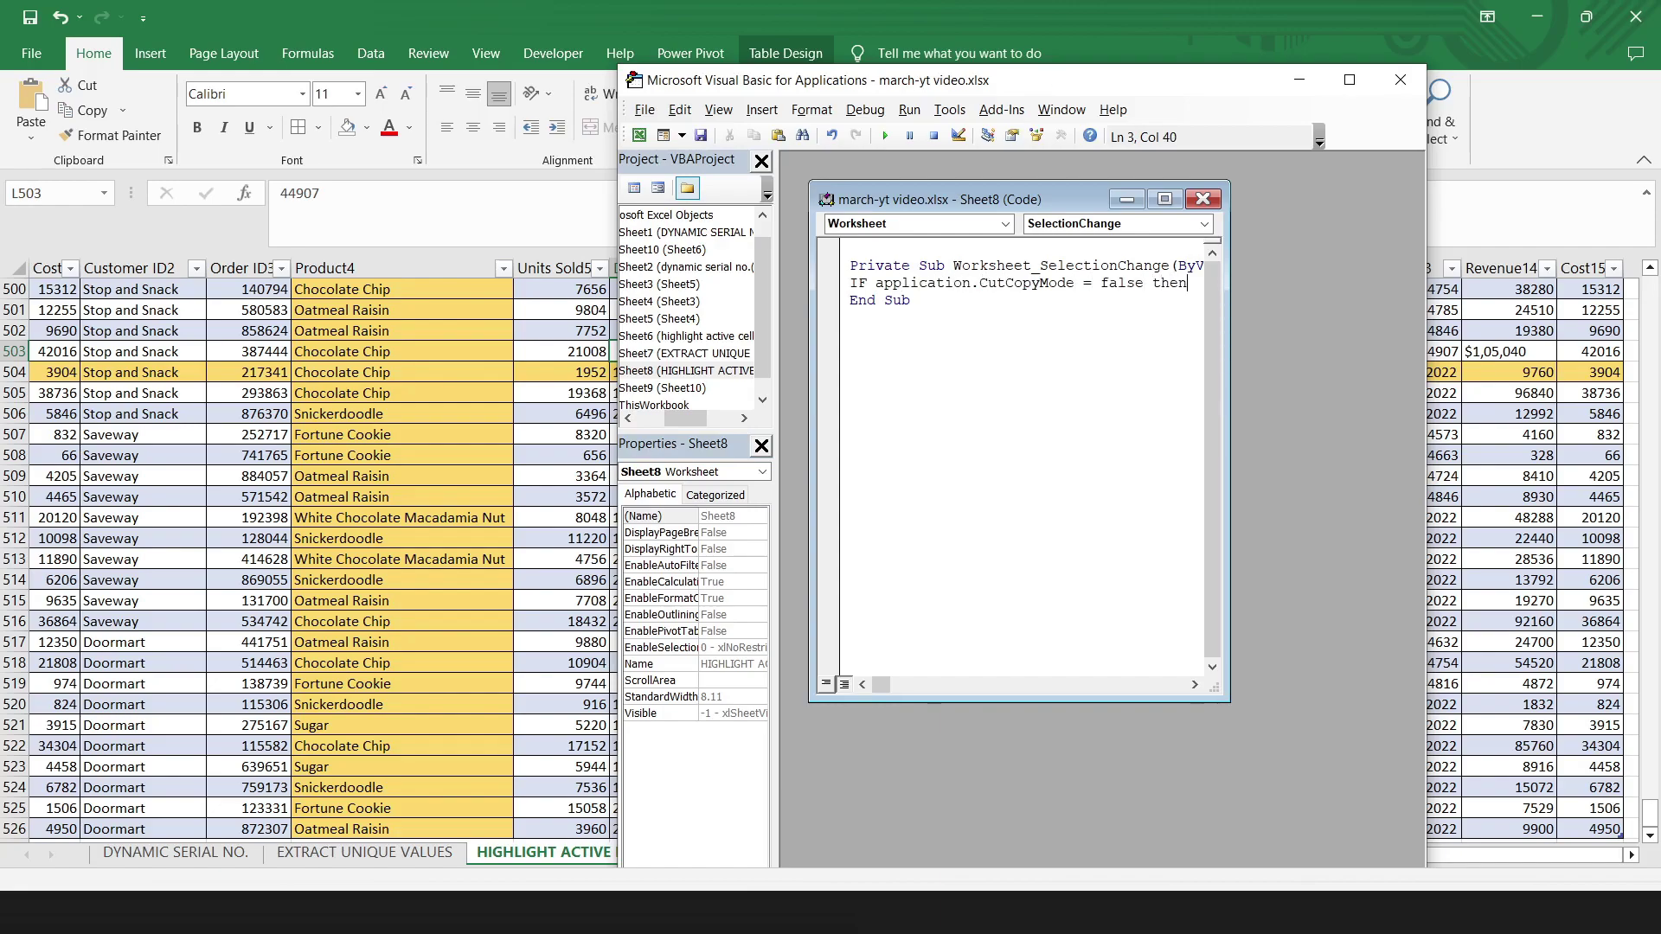
key("Return")
type("application.")
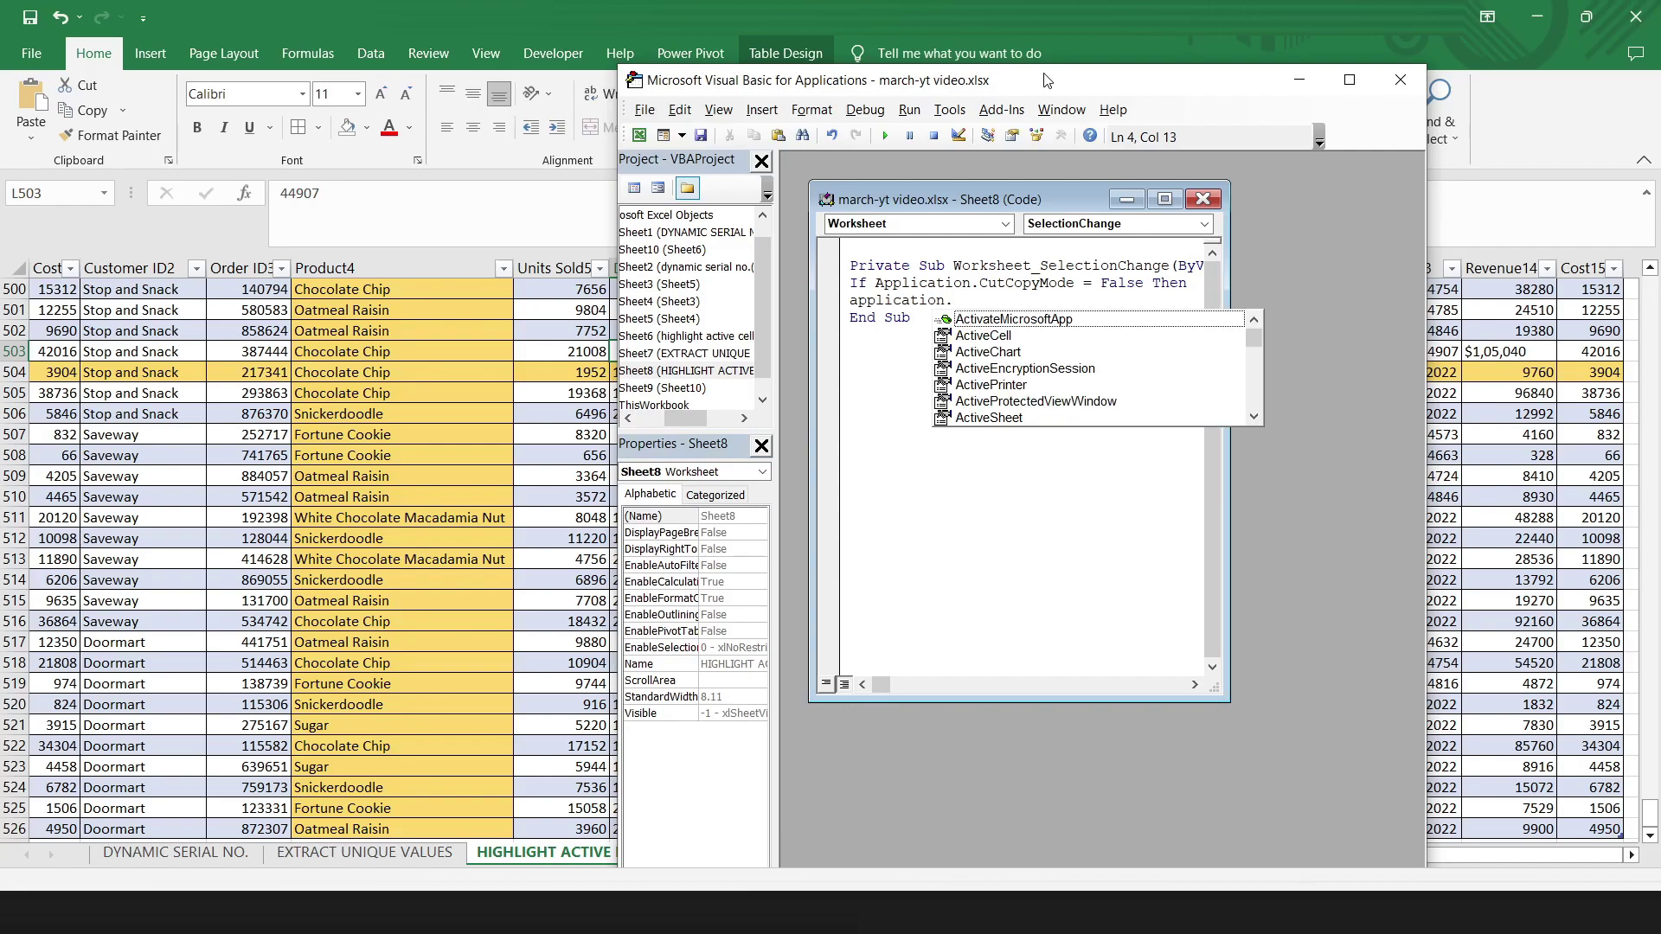
type("cal")
key("Tab")
key("Return")
type("End If")
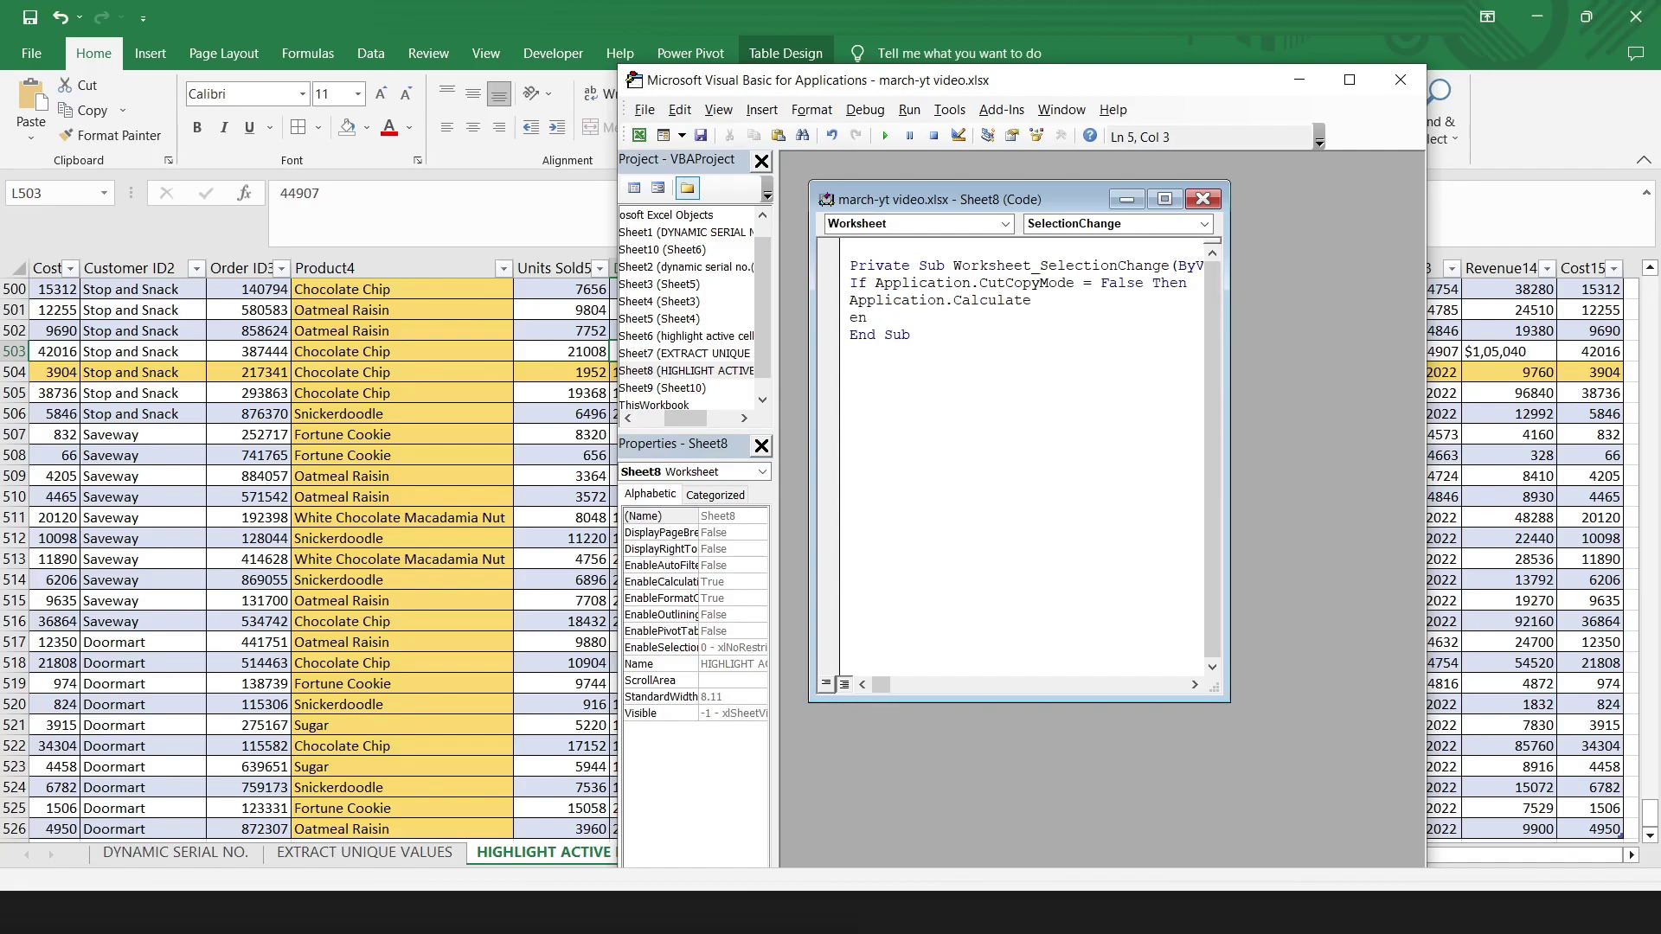
key("alt+F11")
- Select J506, then M509, so the highlight moves to row 509 and the Revenue7 column
left_click(434, 413)
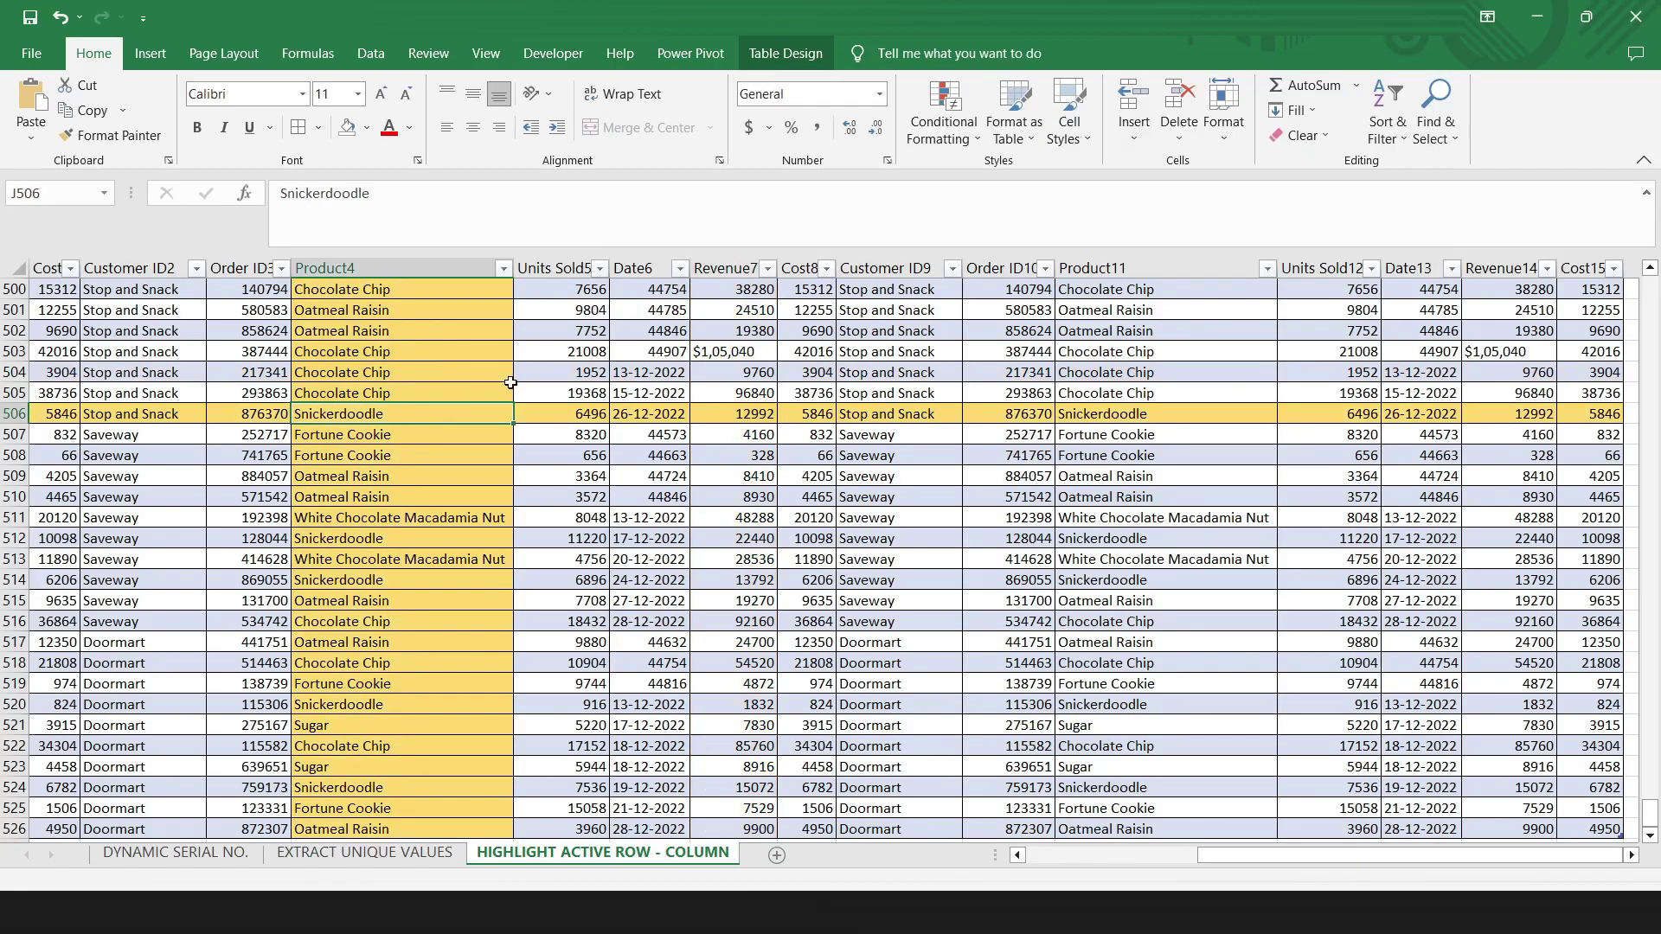
left_click(744, 471)
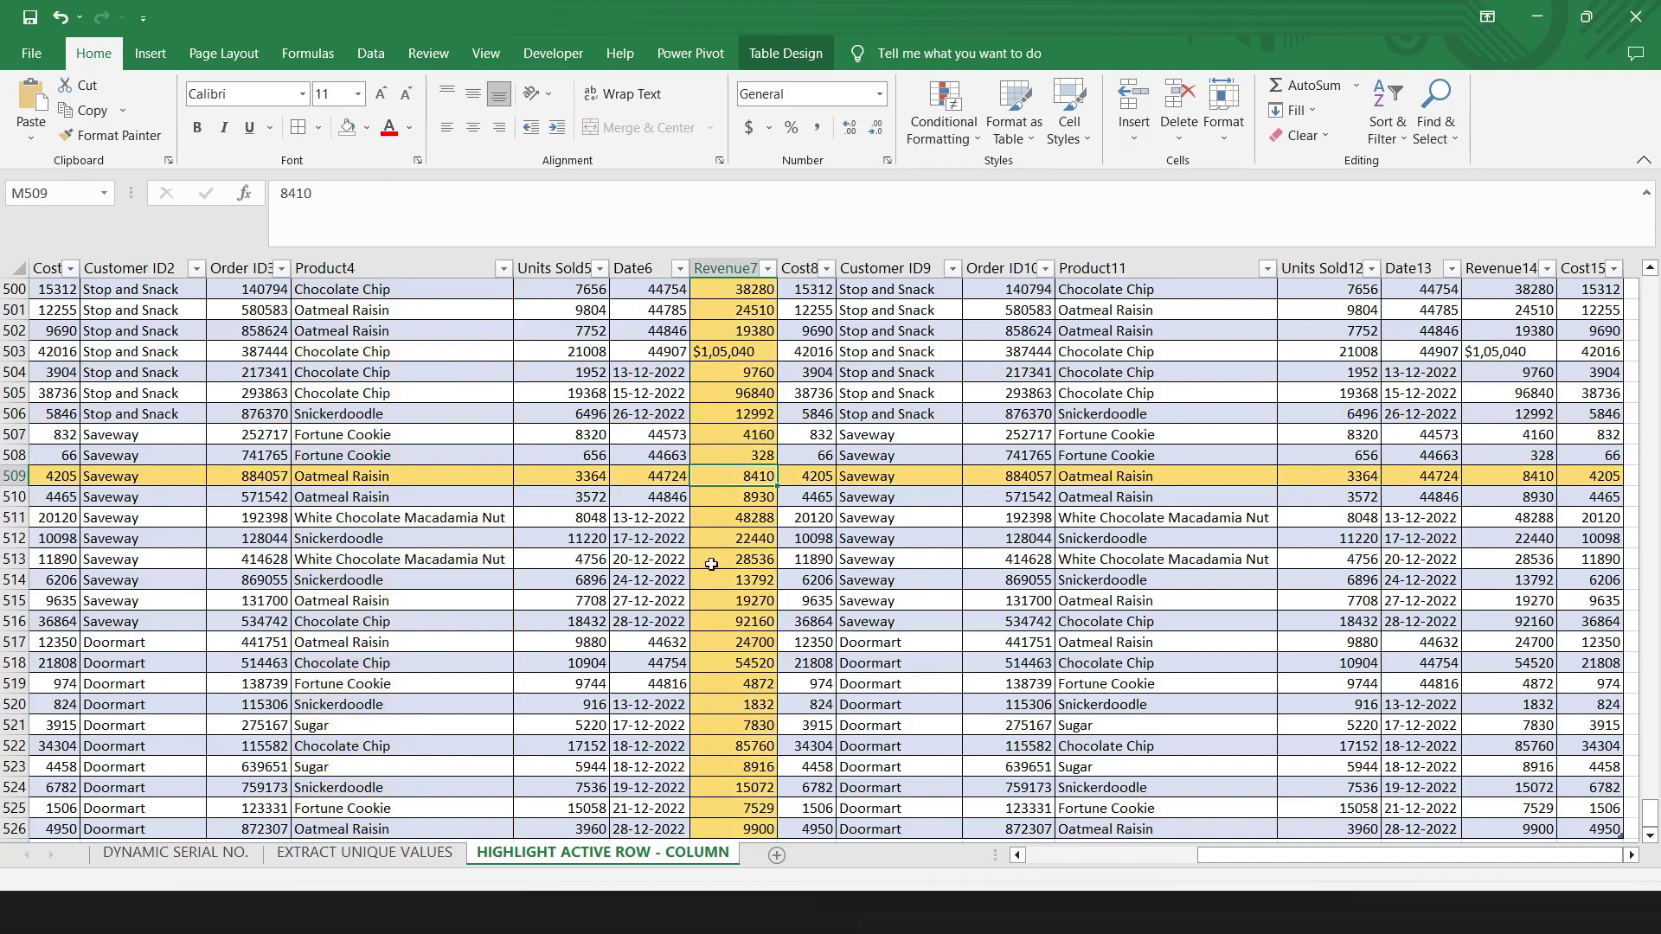